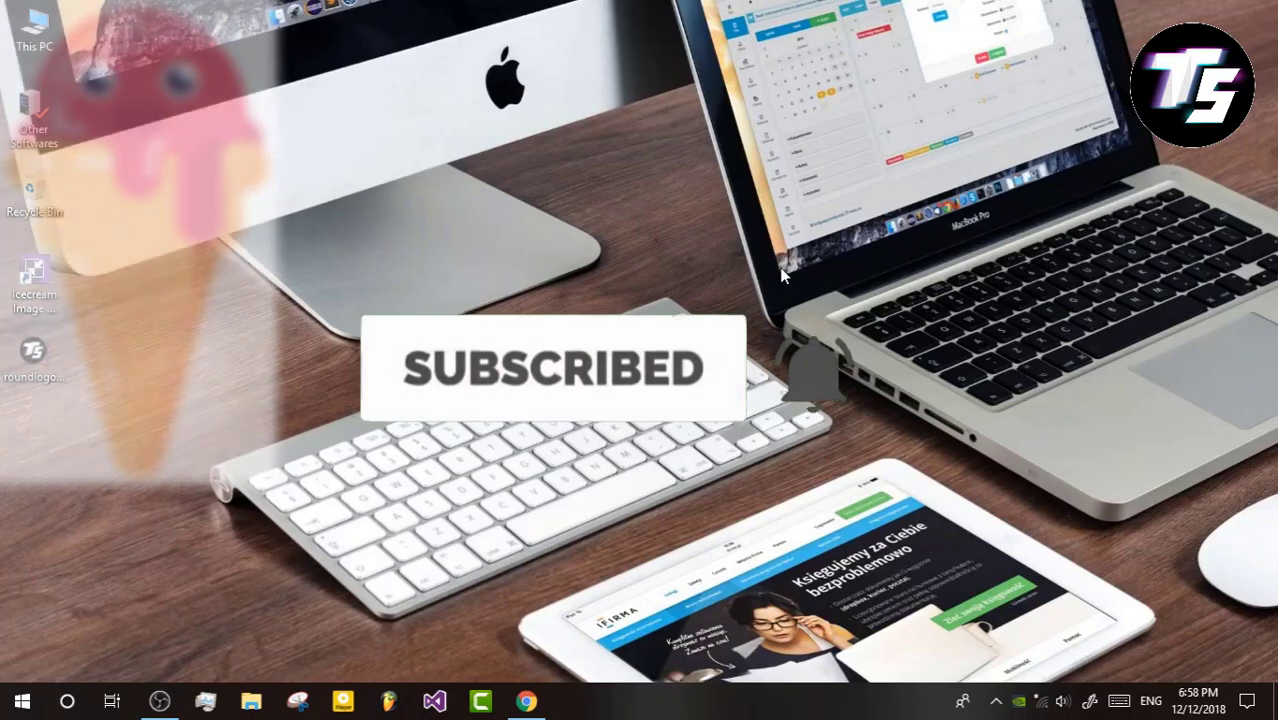
# Scroll through the Image Resizer web page in Chrome, then launch Icecream Image Resizer from the desktop
pyautogui.click(57, 274)
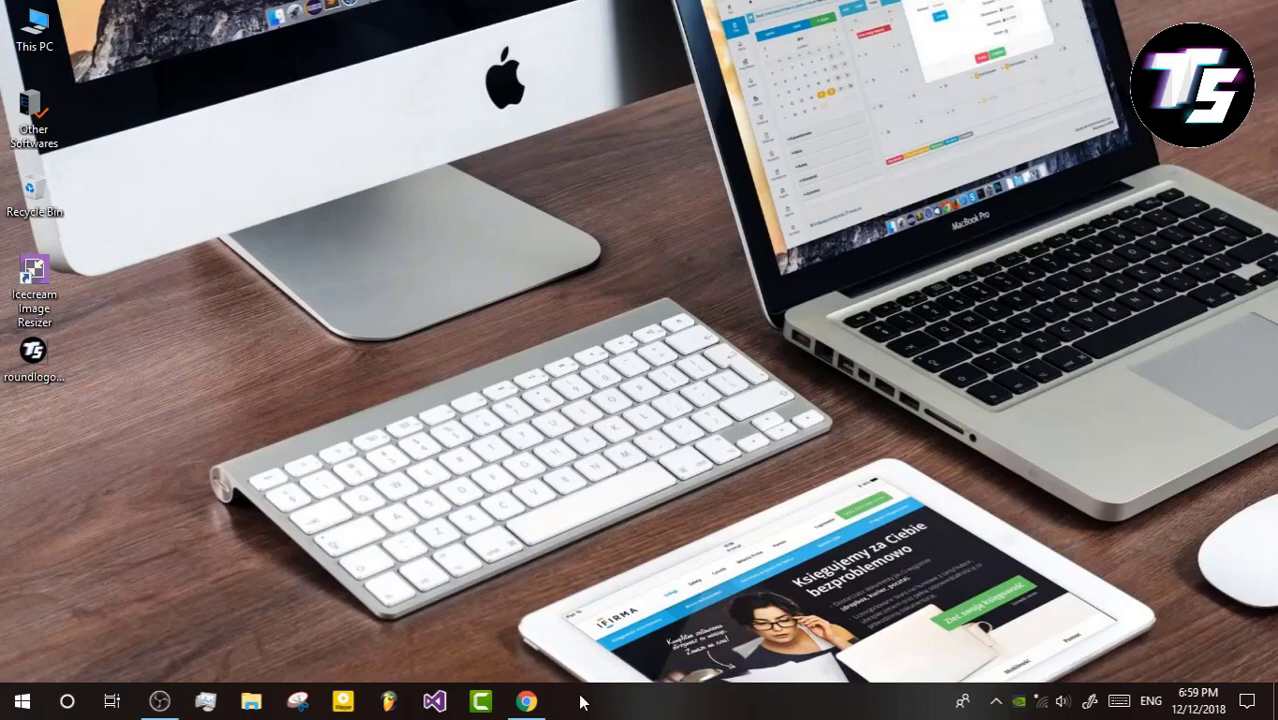
pyautogui.click(527, 704)
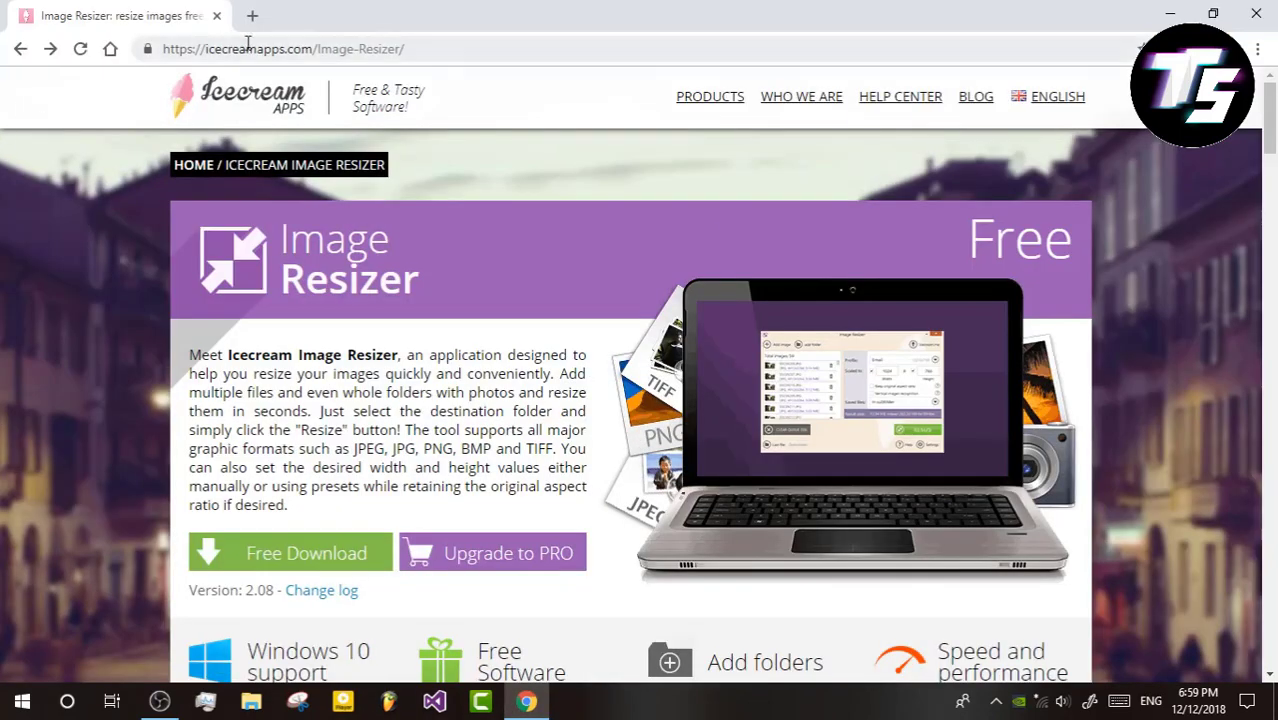
pyautogui.scroll(-1, 435, 220)
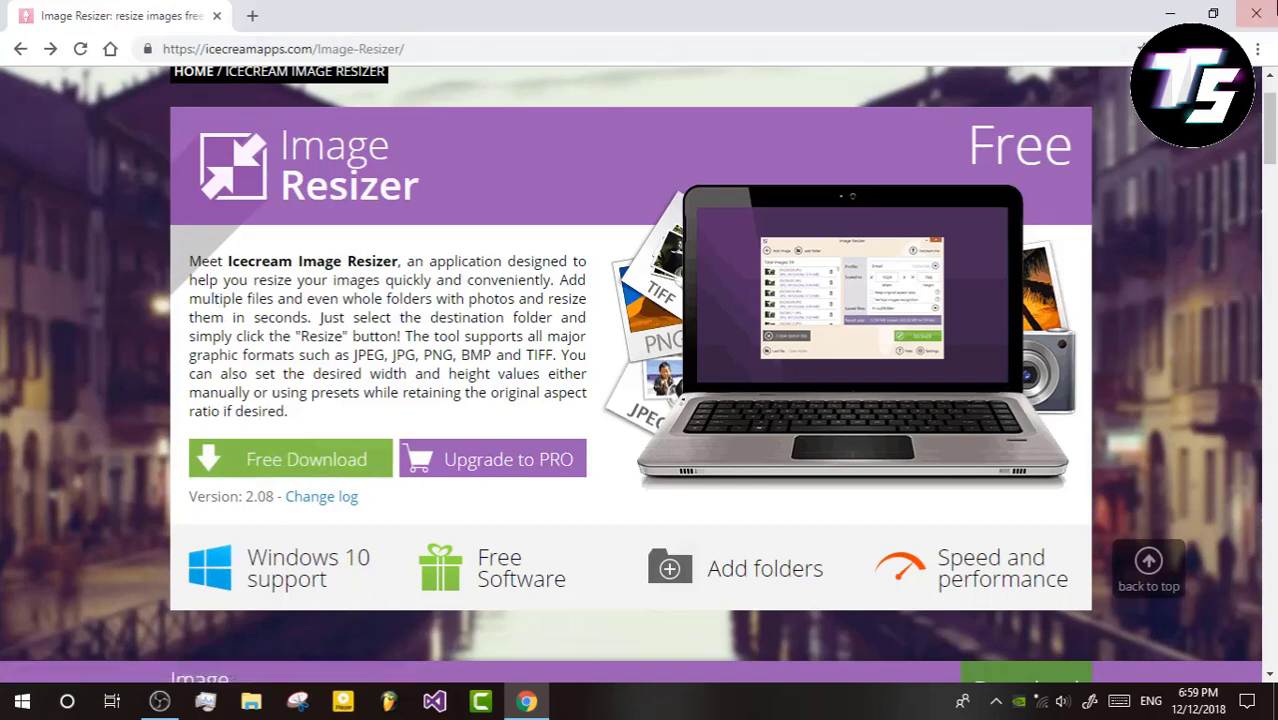
pyautogui.click(1178, 10)
pyautogui.doubleClick(33, 282)
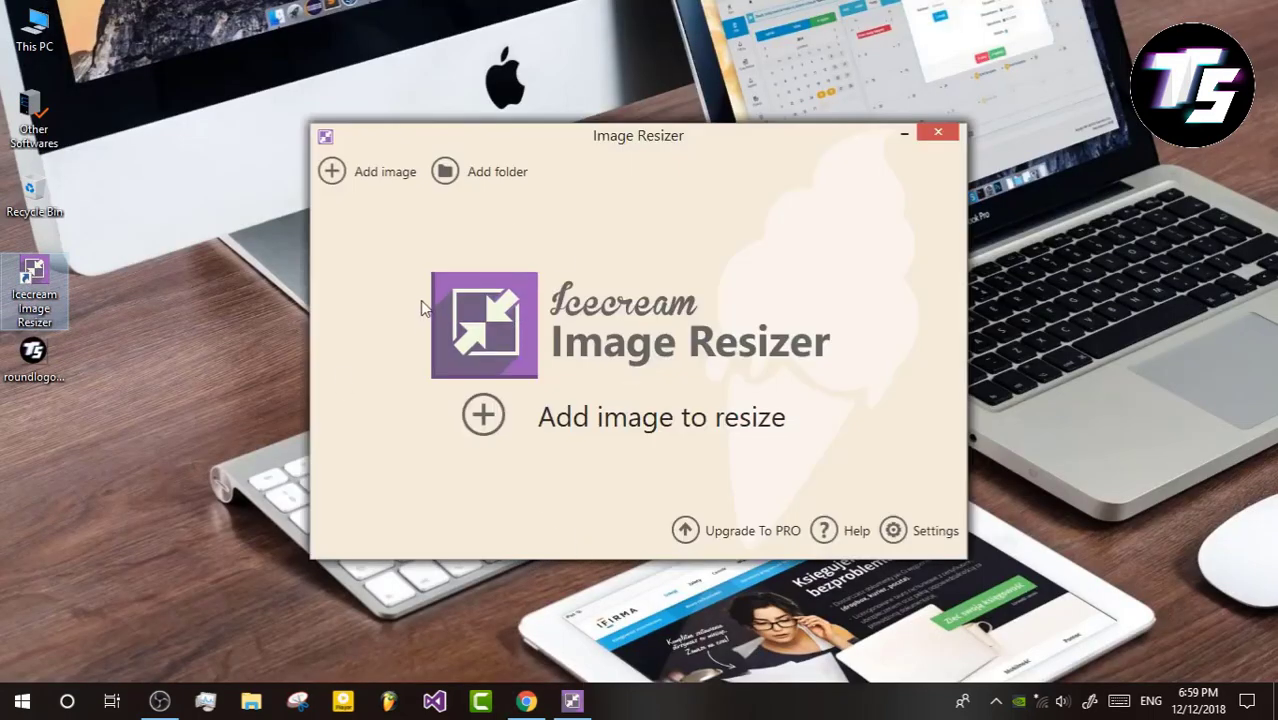
# Add roundlogo.png from the Desktop folder to the resize queue
pyautogui.click(634, 418)
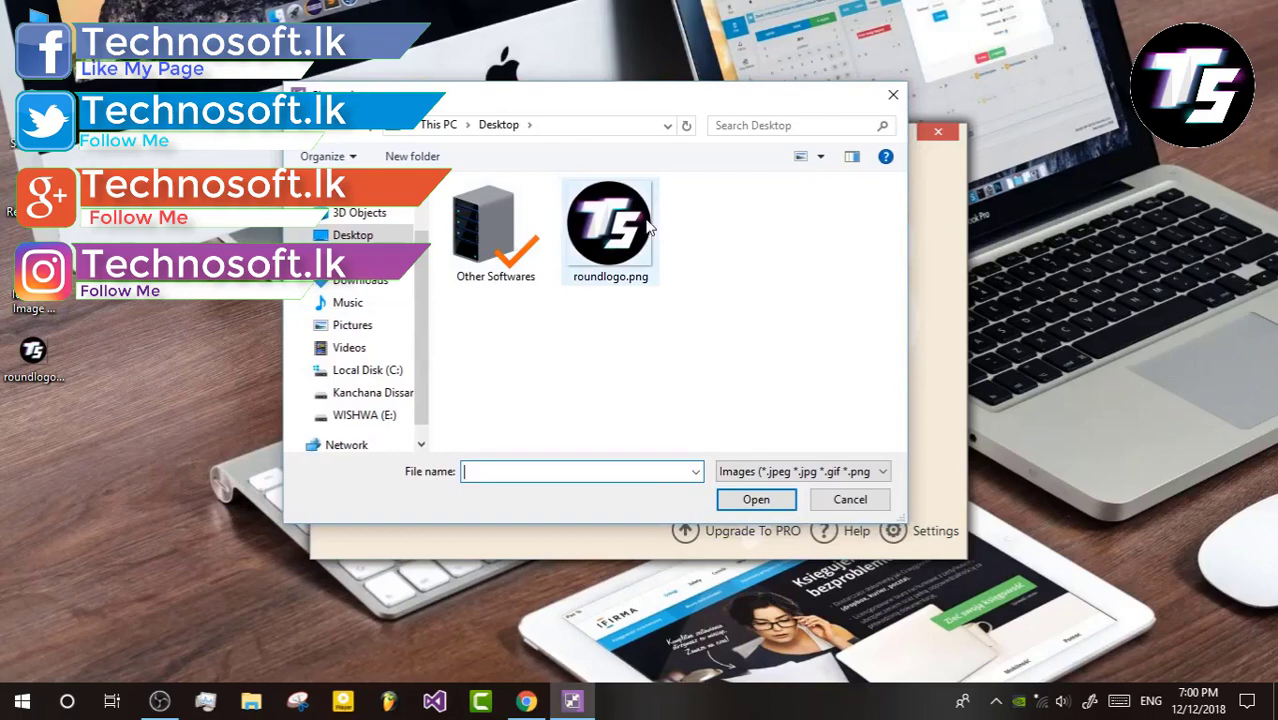
pyautogui.click(645, 228)
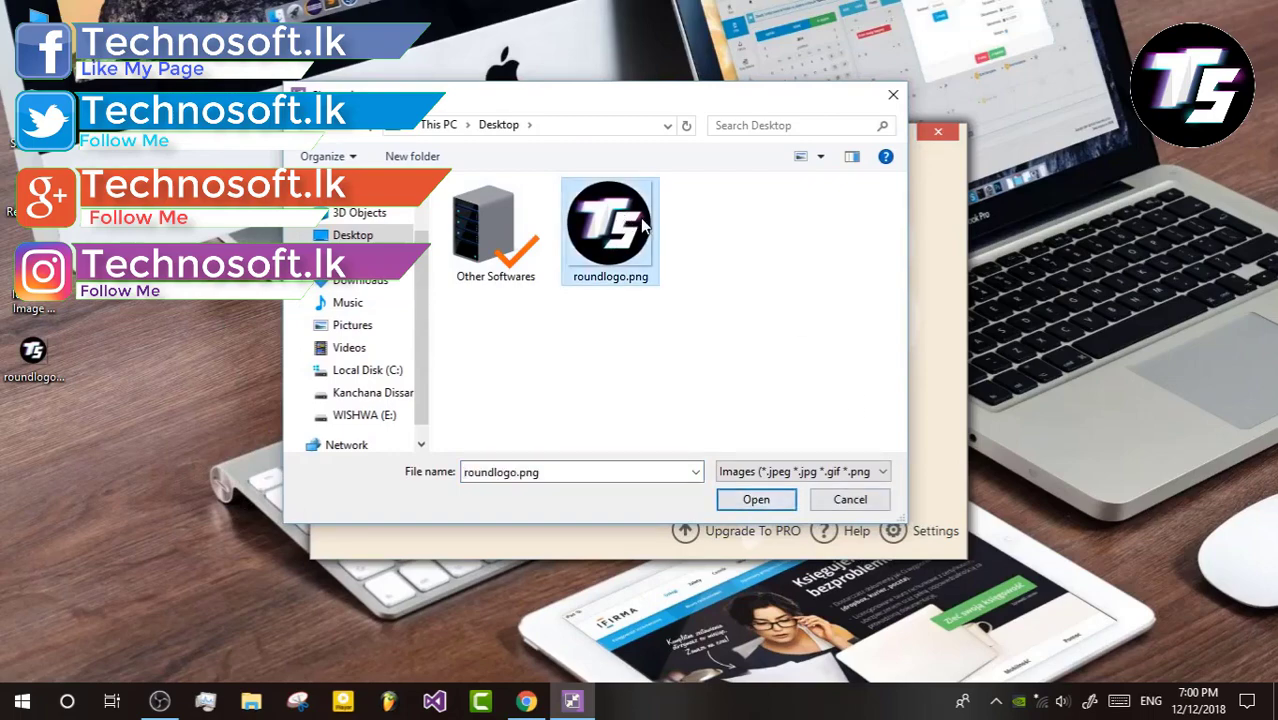
pyautogui.click(775, 498)
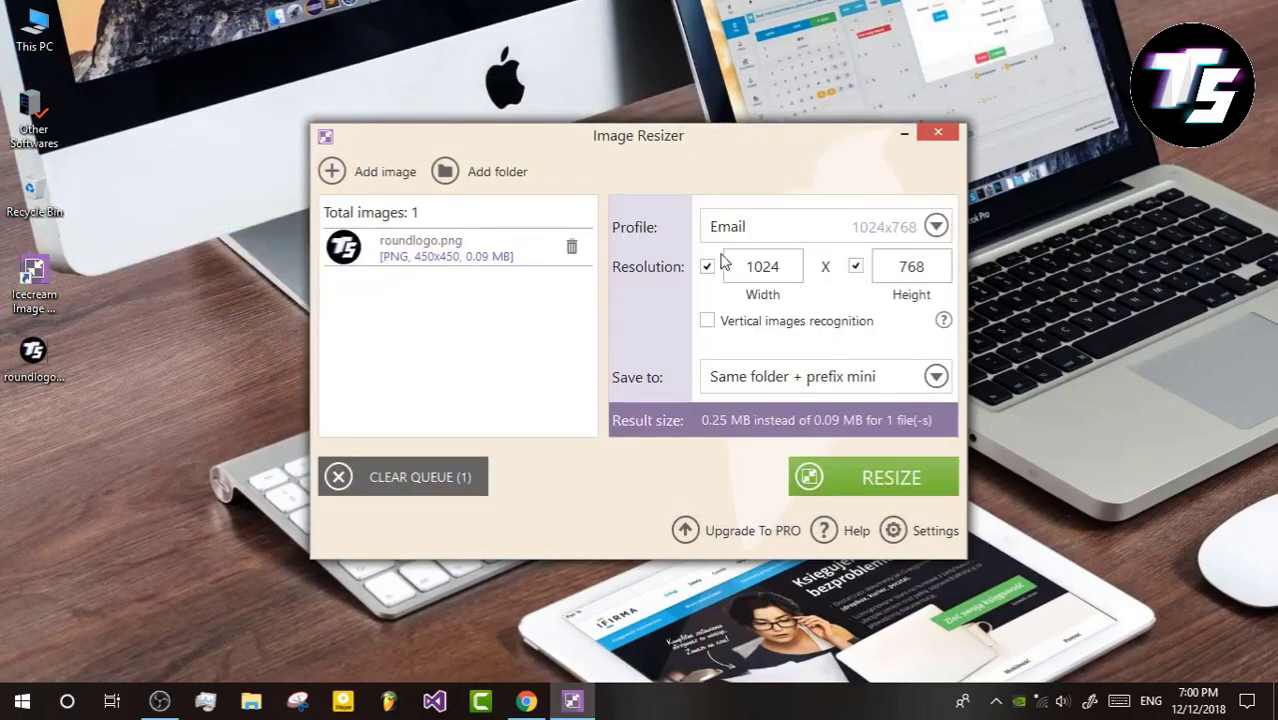
# Browse the resize profile presets, leaving the profile on Email
pyautogui.click(933, 228)
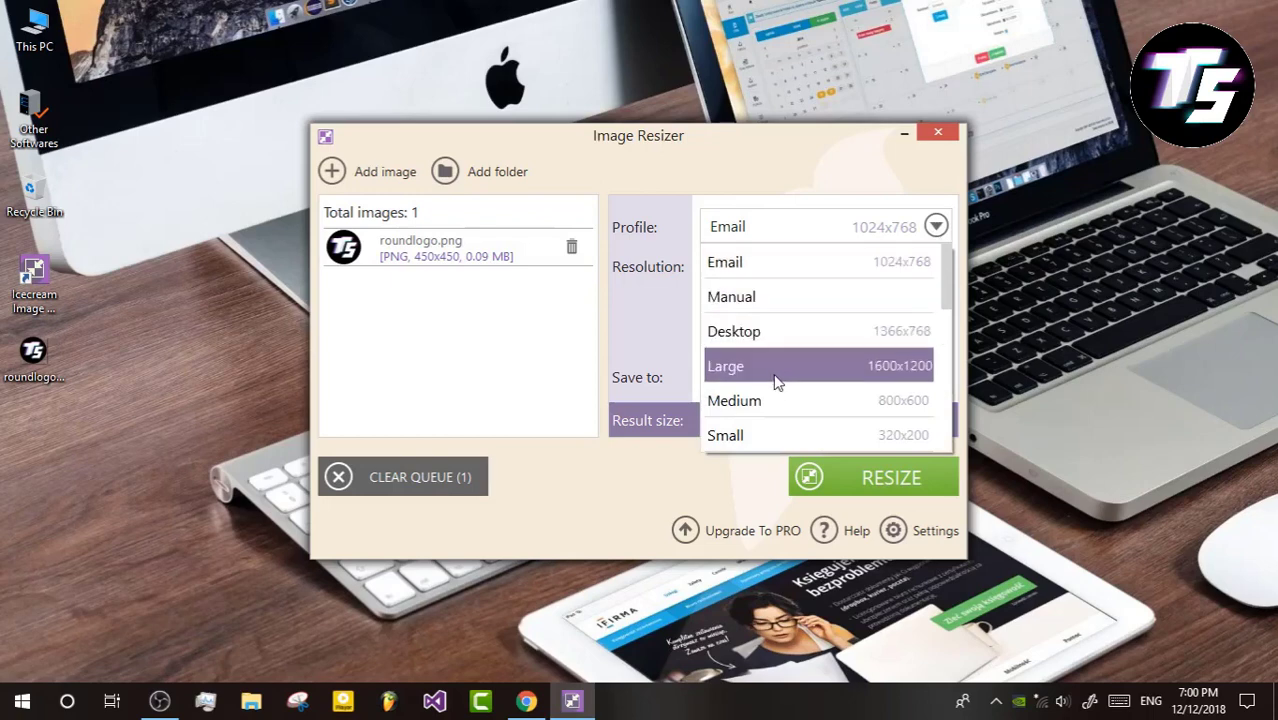
pyautogui.scroll(-1, 797, 390)
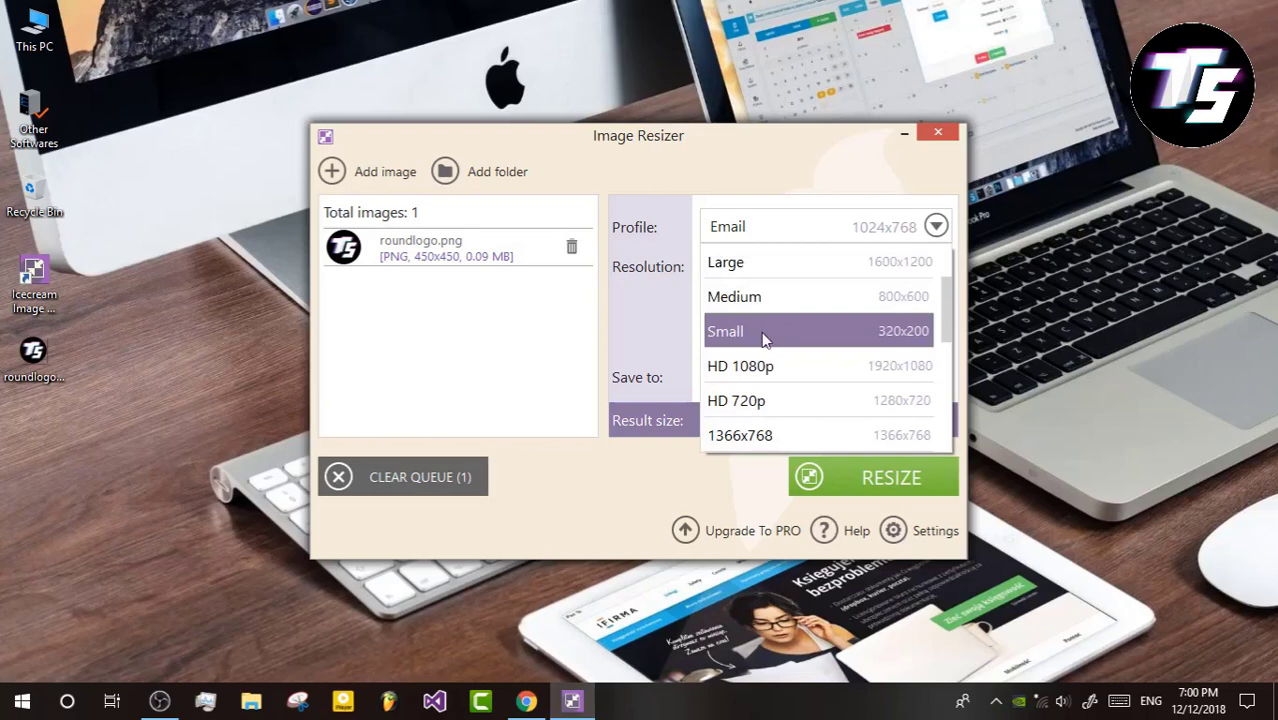
pyautogui.scroll(-3, 760, 345)
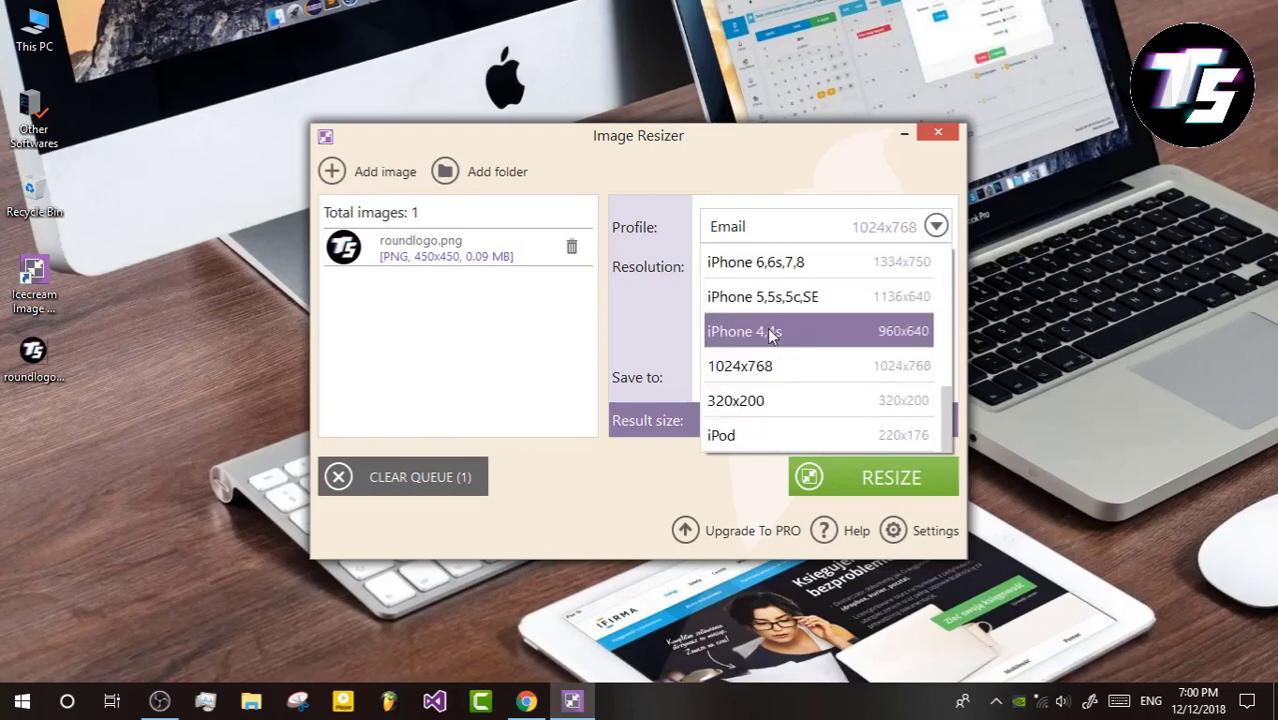
pyautogui.scroll(2, 815, 410)
pyautogui.scroll(-2, 830, 400)
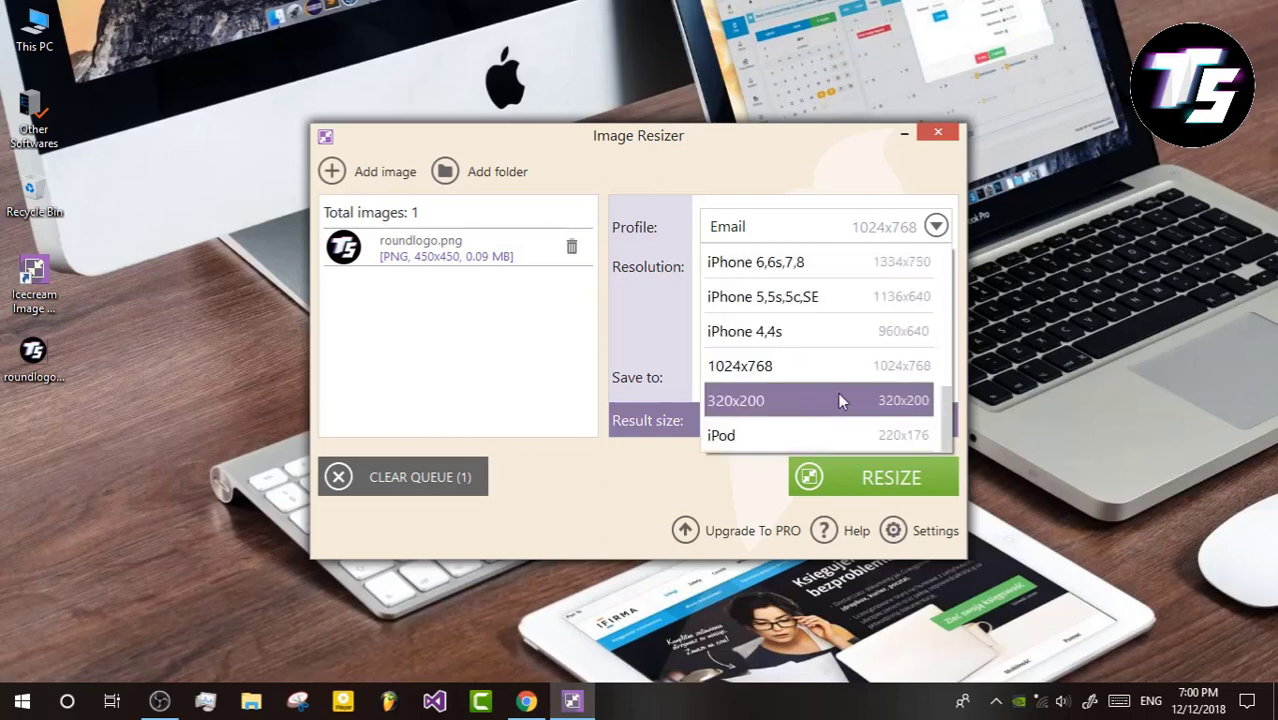
pyautogui.moveTo(947, 402); pyautogui.dragTo(947, 356)
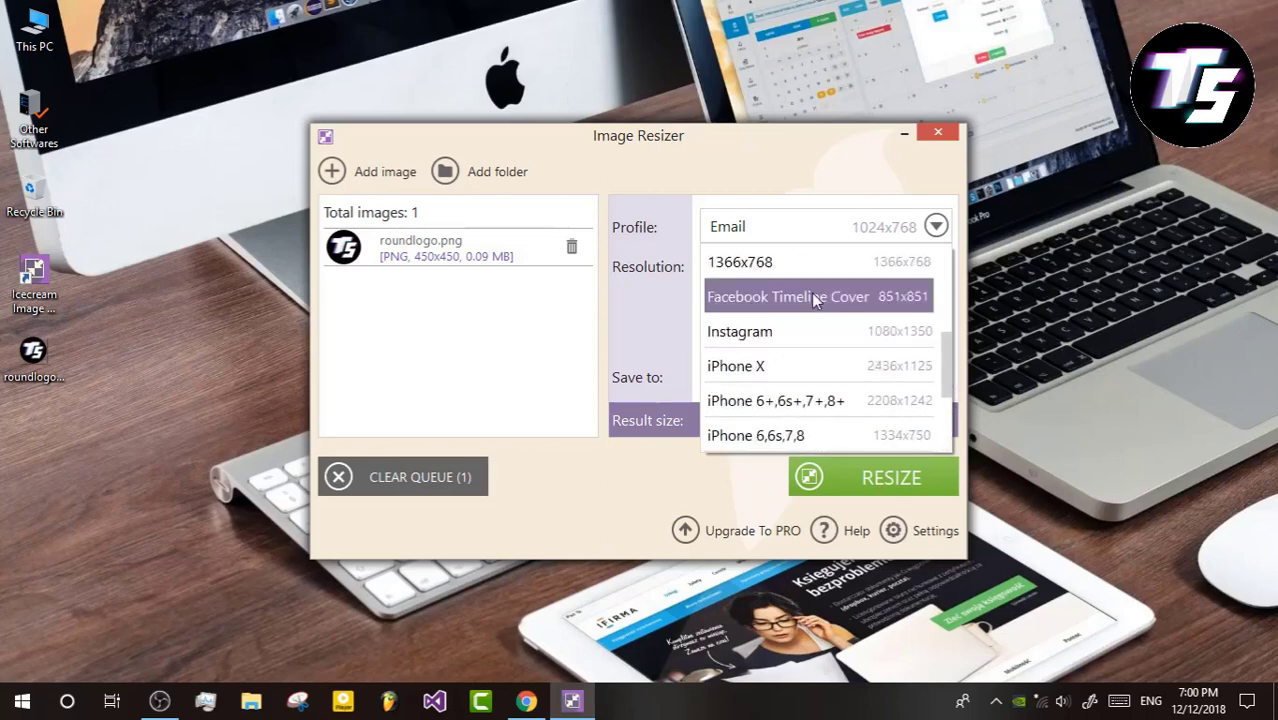
pyautogui.scroll(5, 760, 345)
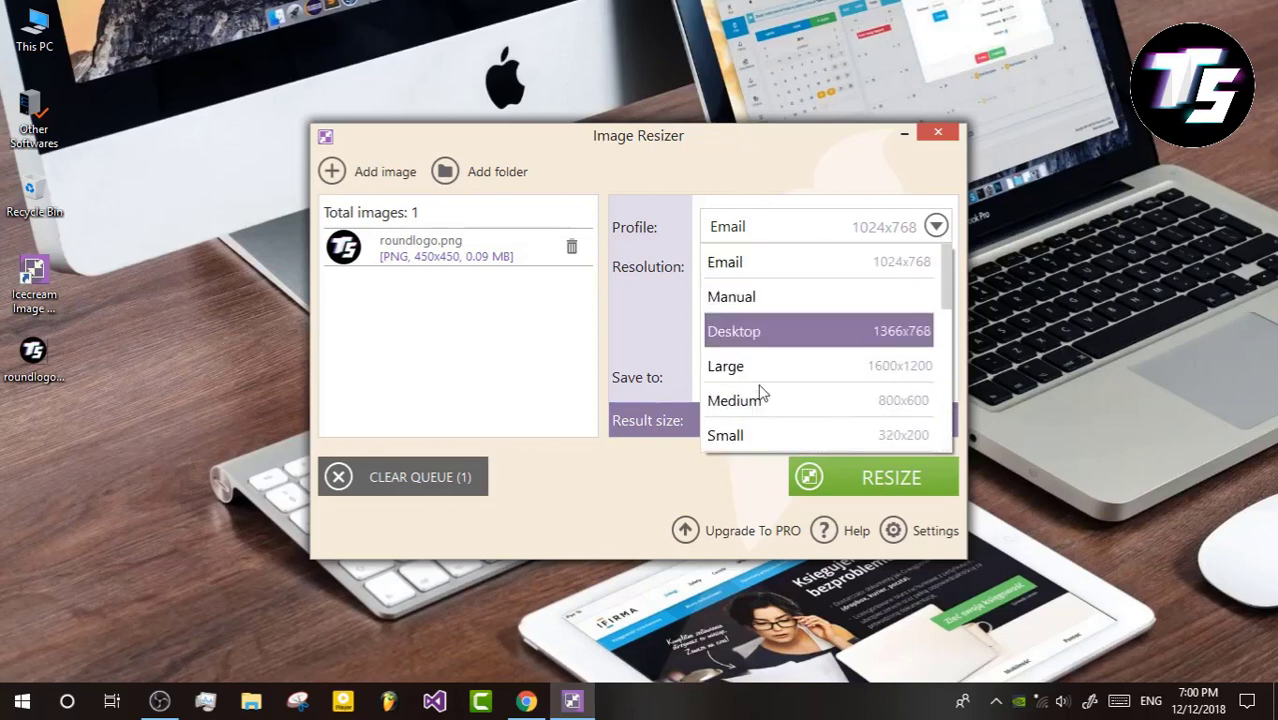
pyautogui.click(599, 328)
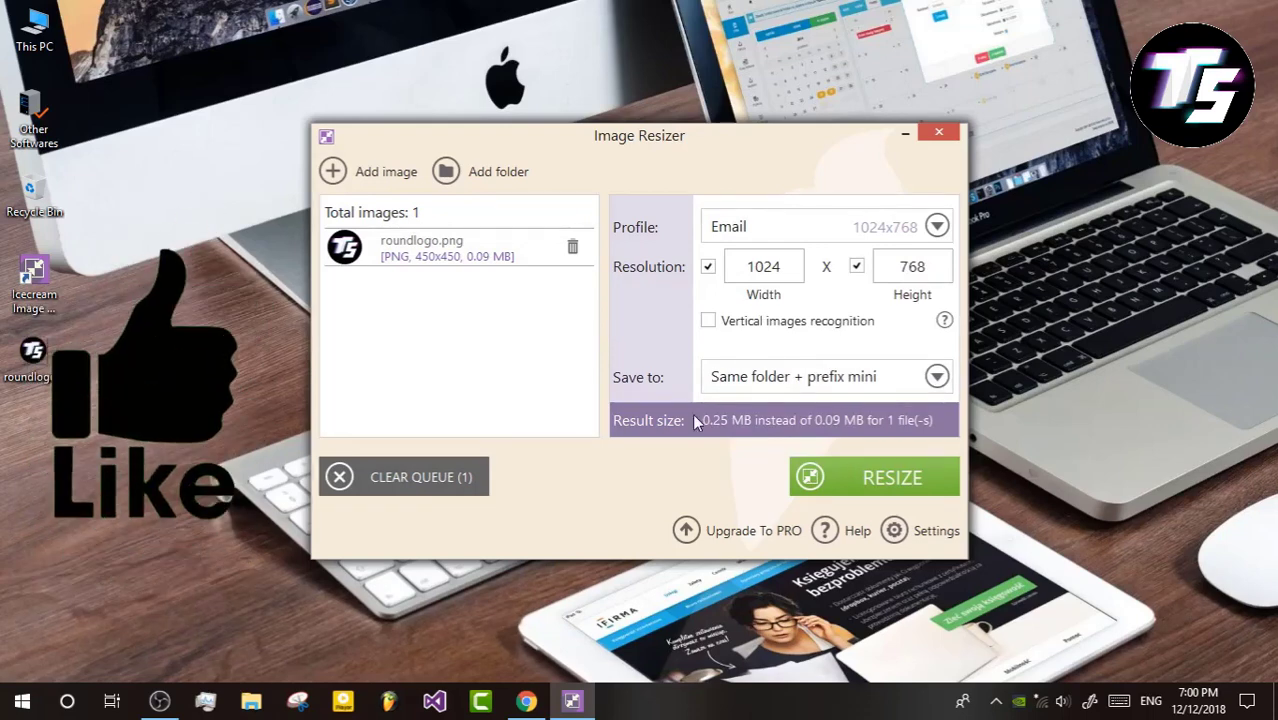
# Choose the Instagram profile, giving a 1080x1350 output
pyautogui.click(870, 224)
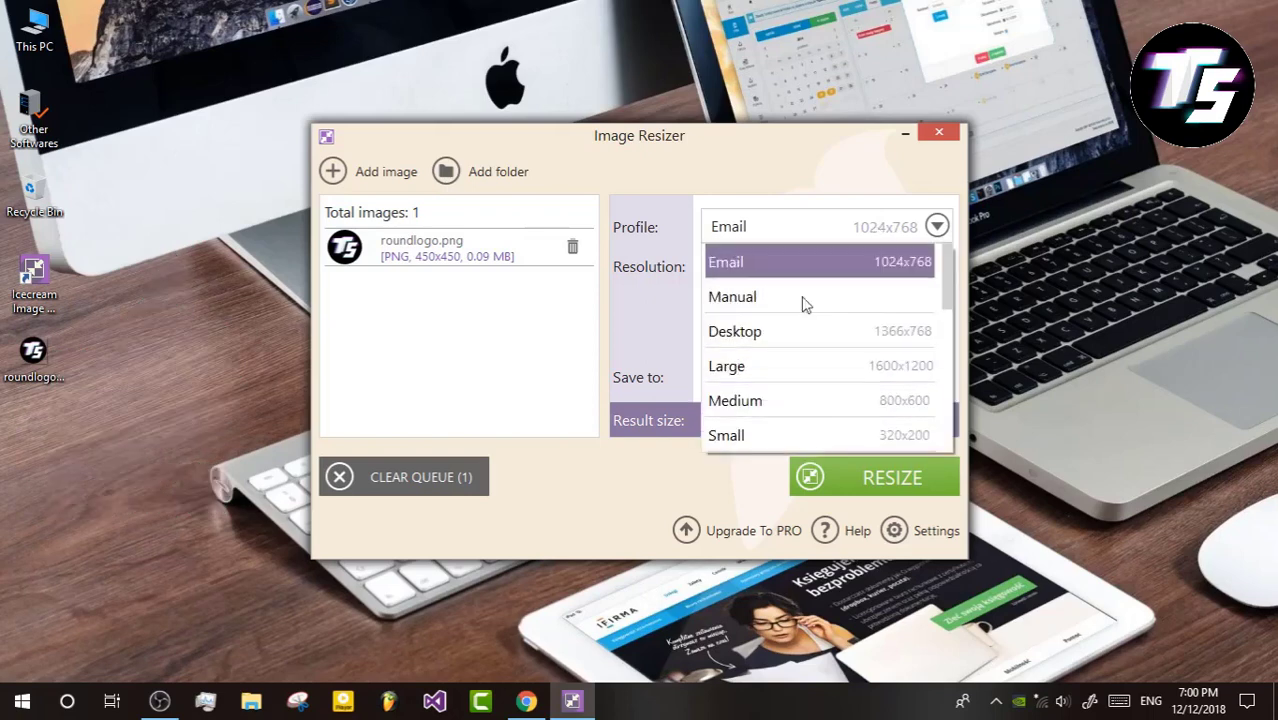
pyautogui.click(583, 338)
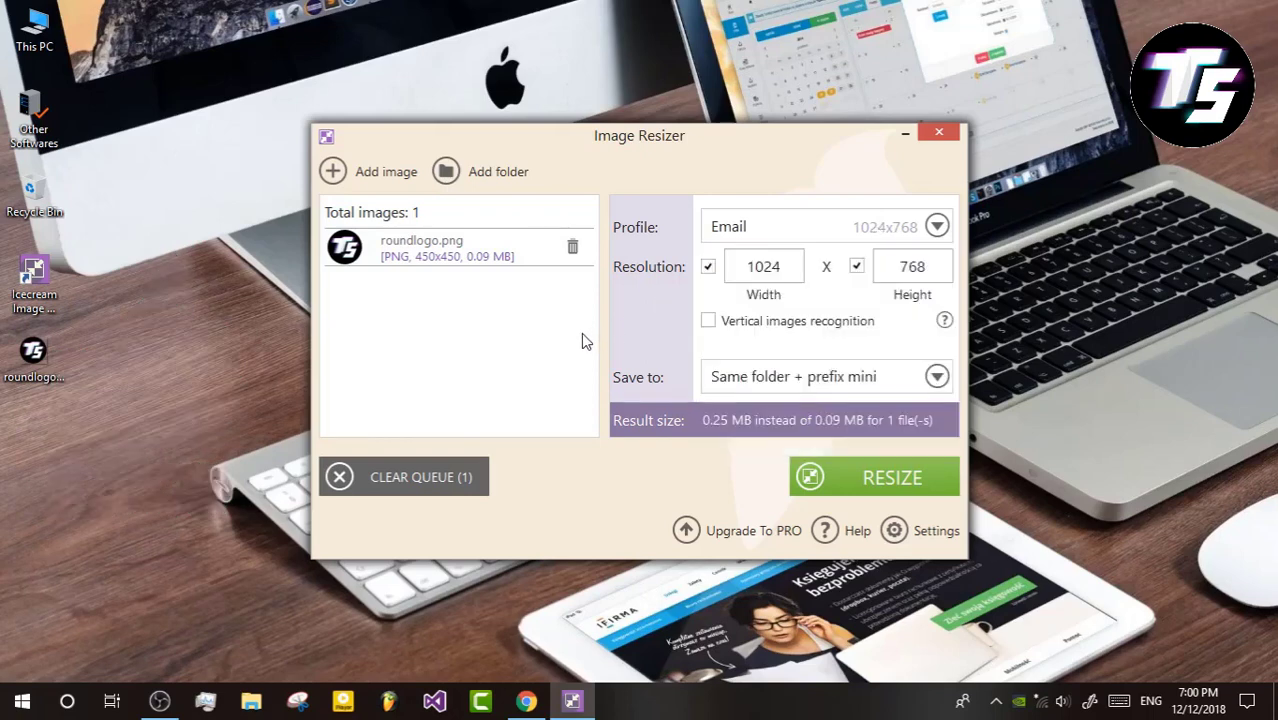
pyautogui.click(790, 228)
pyautogui.scroll(-3, 800, 330)
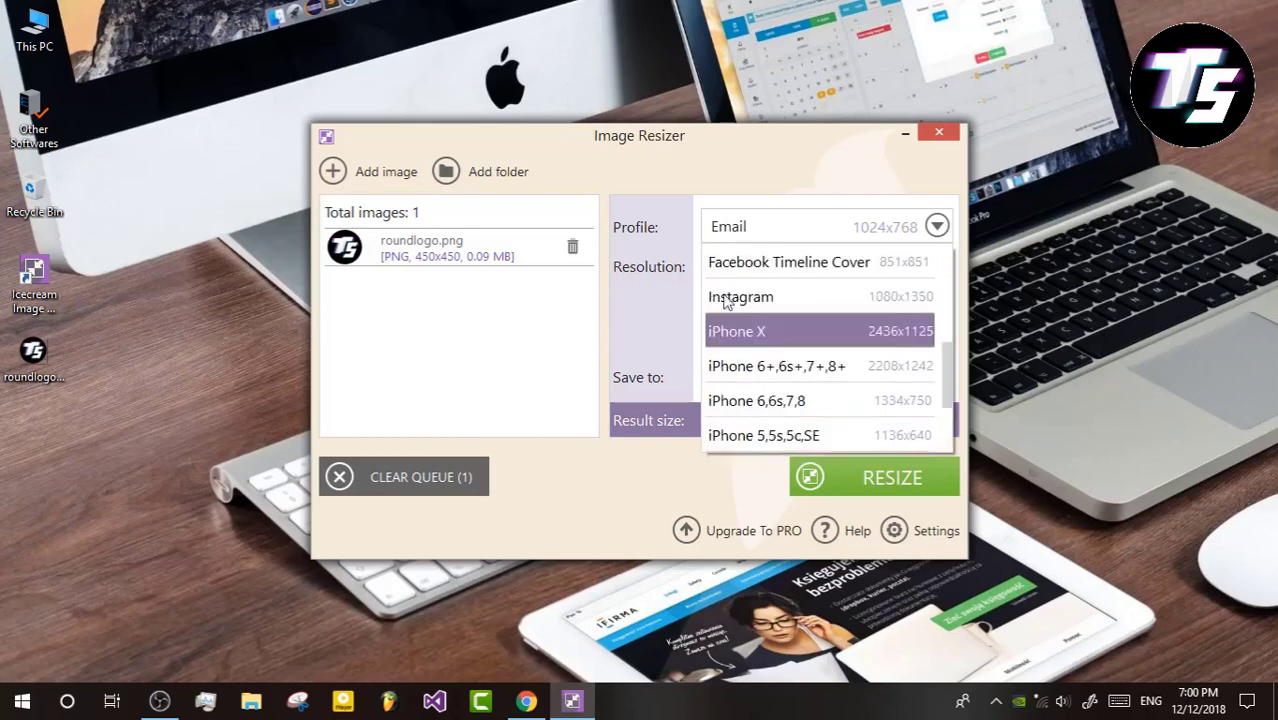
pyautogui.click(765, 297)
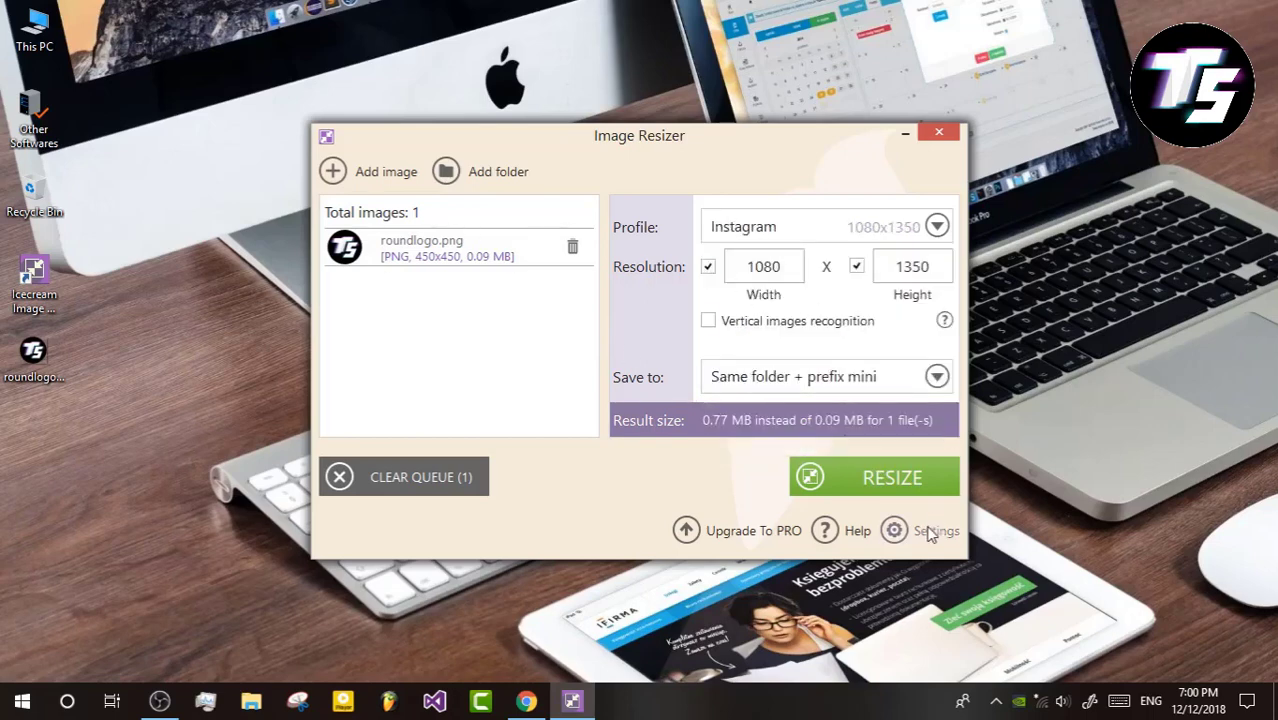
pyautogui.moveTo(756, 268); pyautogui.dragTo(1077, 278)
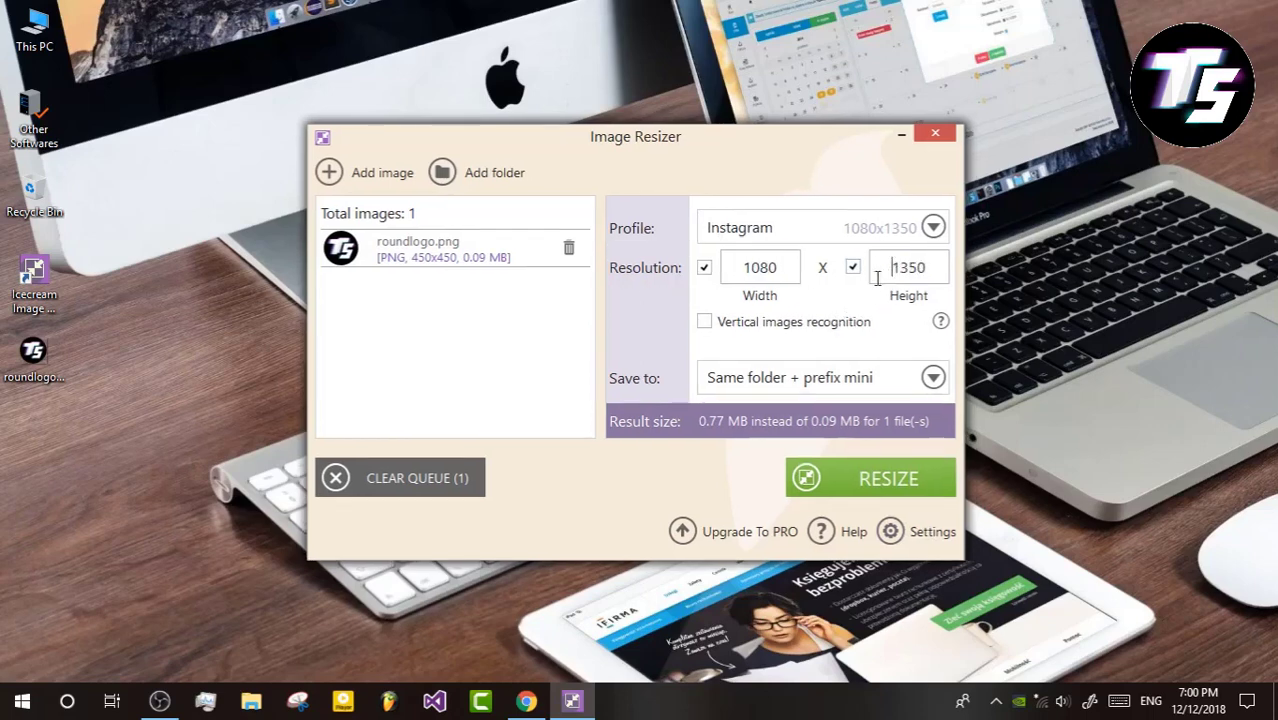
# Switch the resize profile from Instagram to Manual
pyautogui.click(790, 228)
pyautogui.scroll(2, 840, 290)
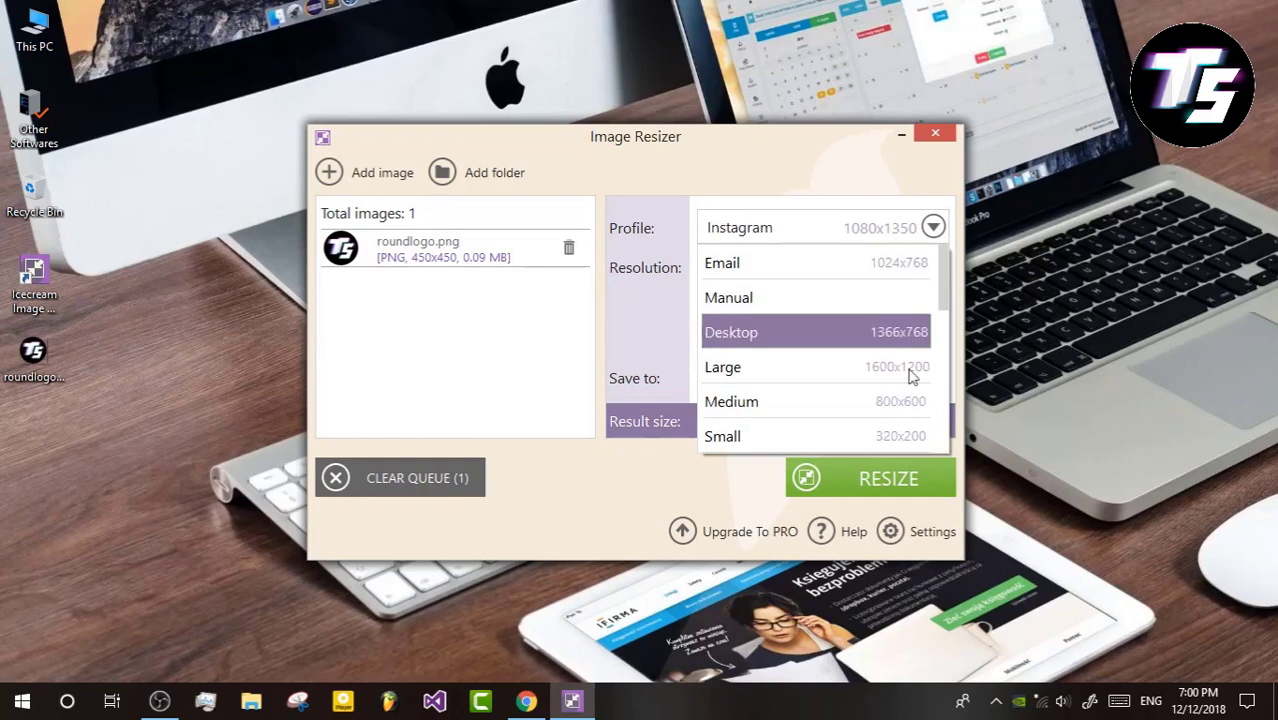
pyautogui.scroll(-4, 770, 294)
pyautogui.scroll(4, 770, 391)
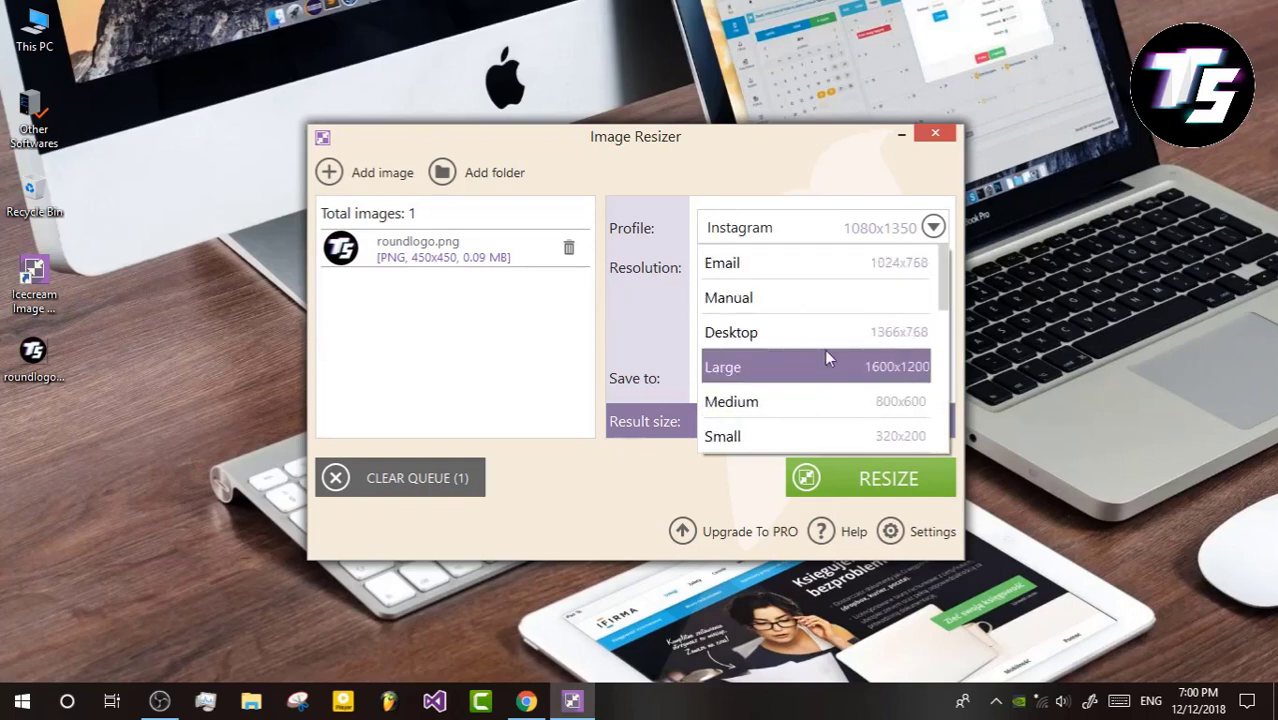
pyautogui.click(799, 299)
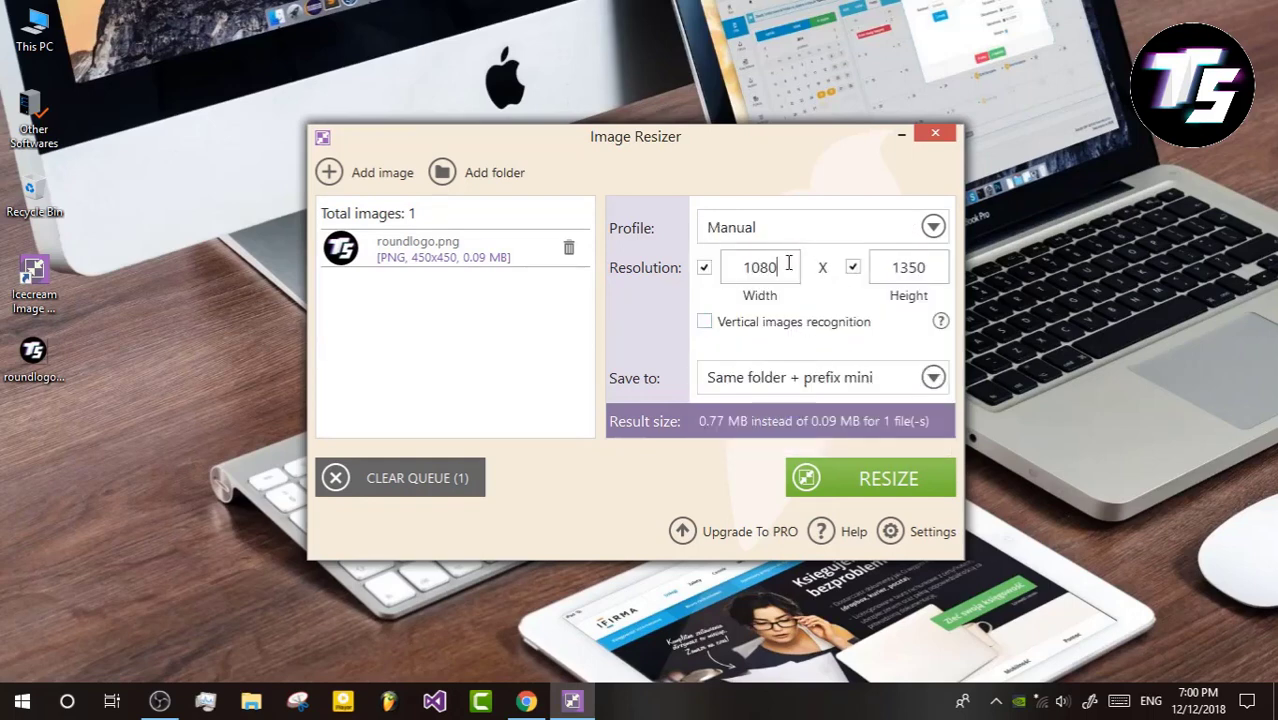
# Toggle the Width and Height checkboxes off and back on, keeping 1080 x 1350
pyautogui.doubleClick(924, 266)
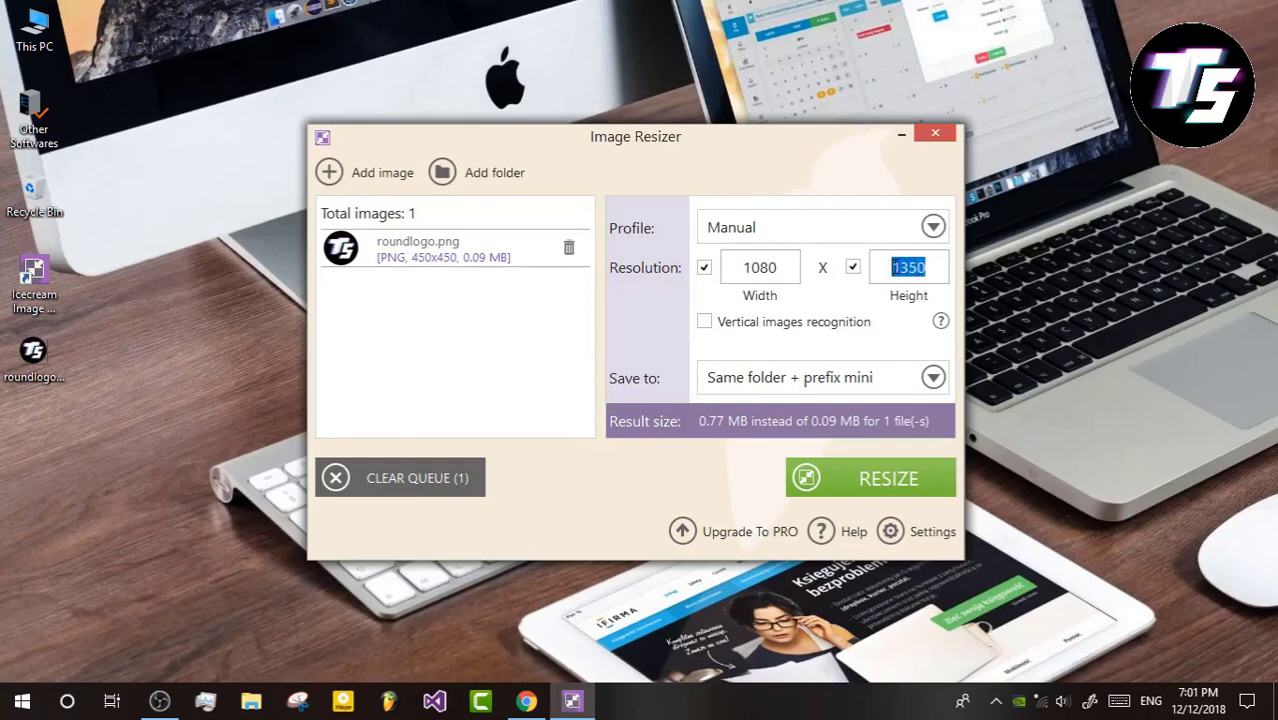
pyautogui.click(706, 270)
pyautogui.click(706, 270)
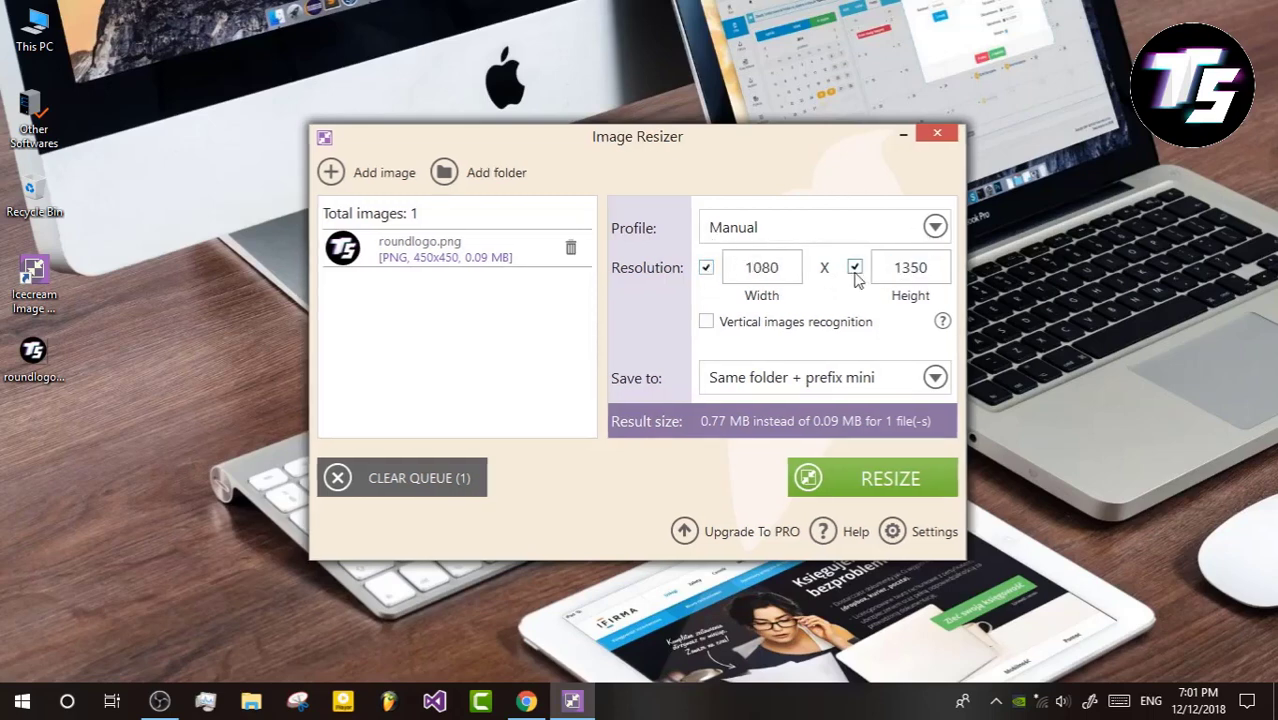
pyautogui.moveTo(740, 267); pyautogui.dragTo(810, 272)
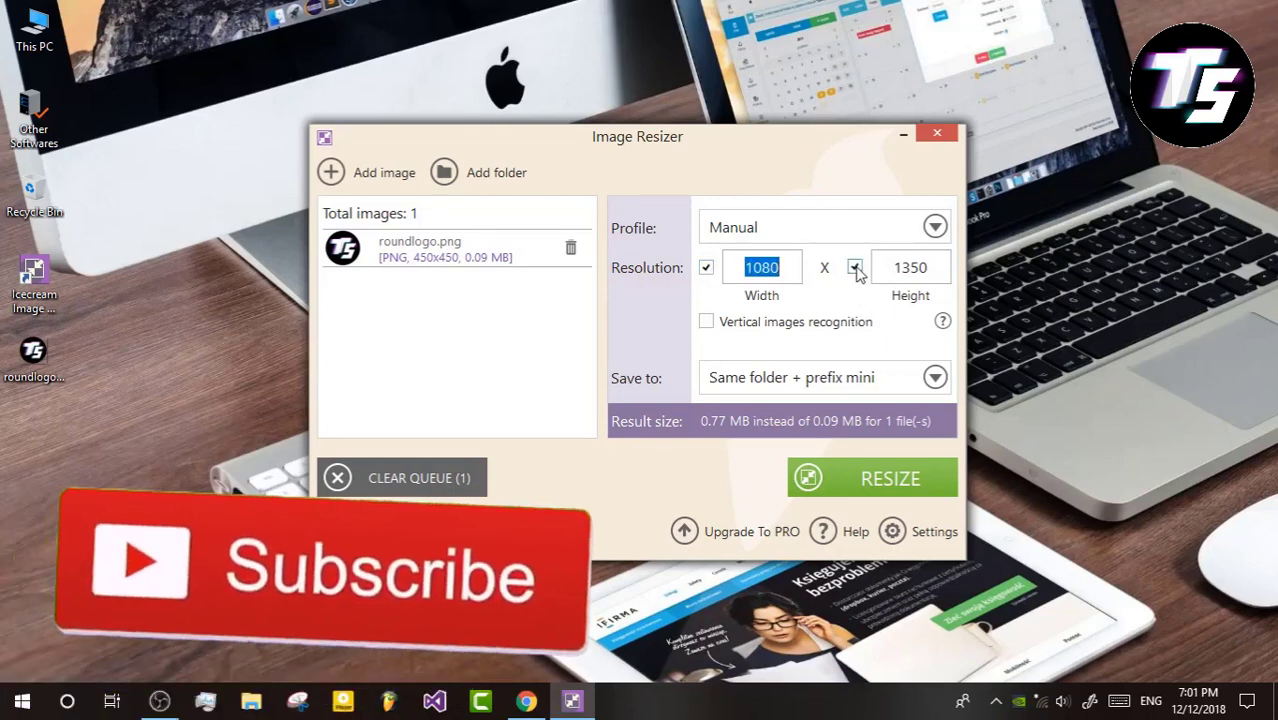
pyautogui.click(855, 267)
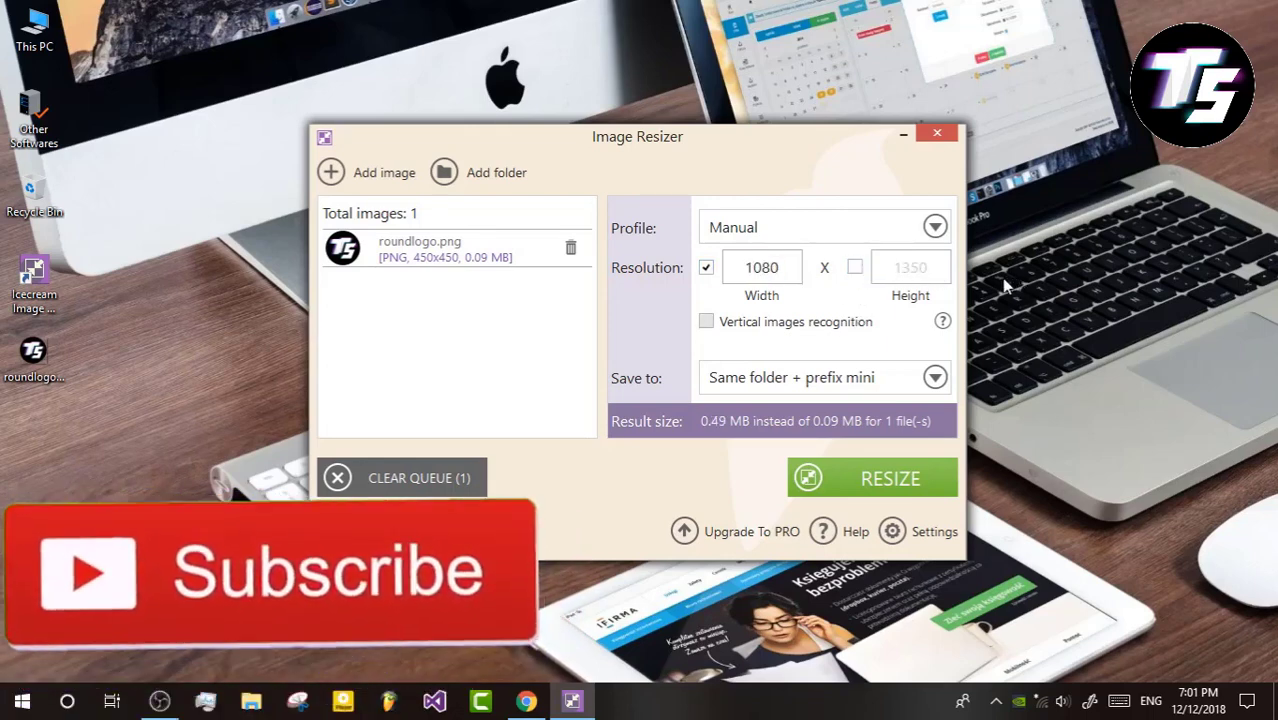
pyautogui.moveTo(742, 268); pyautogui.dragTo(775, 268)
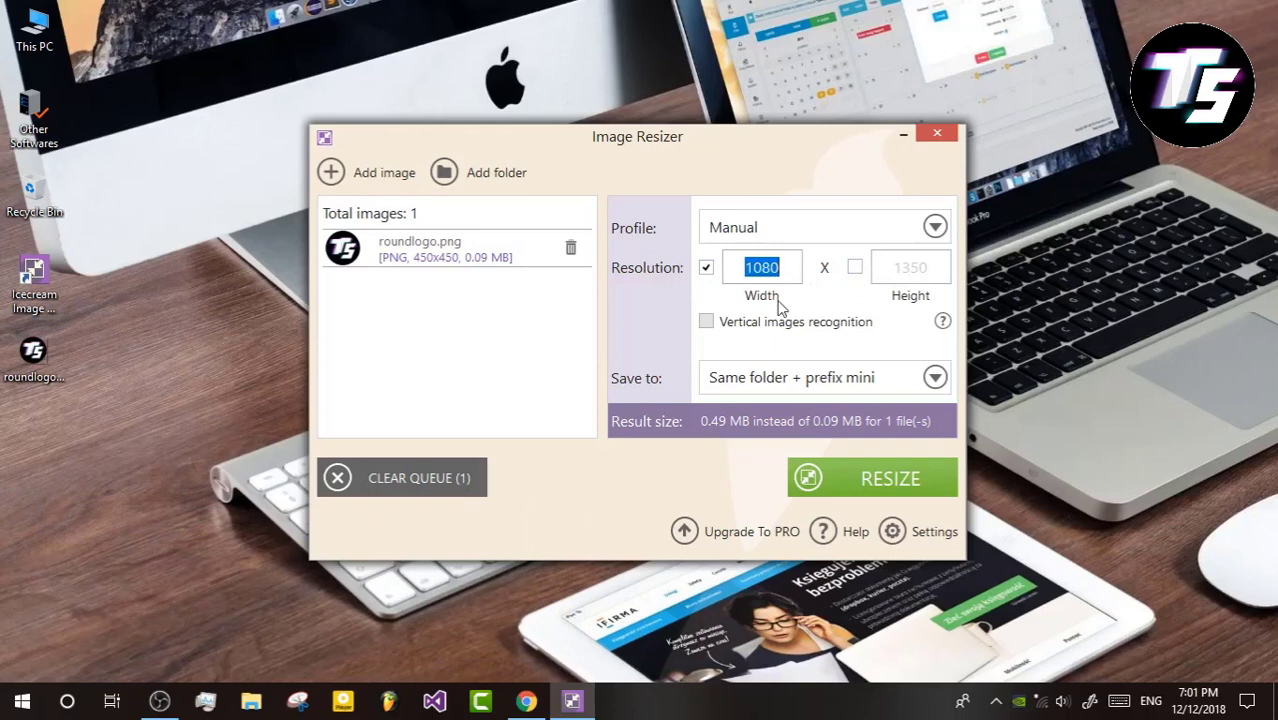
pyautogui.click(855, 267)
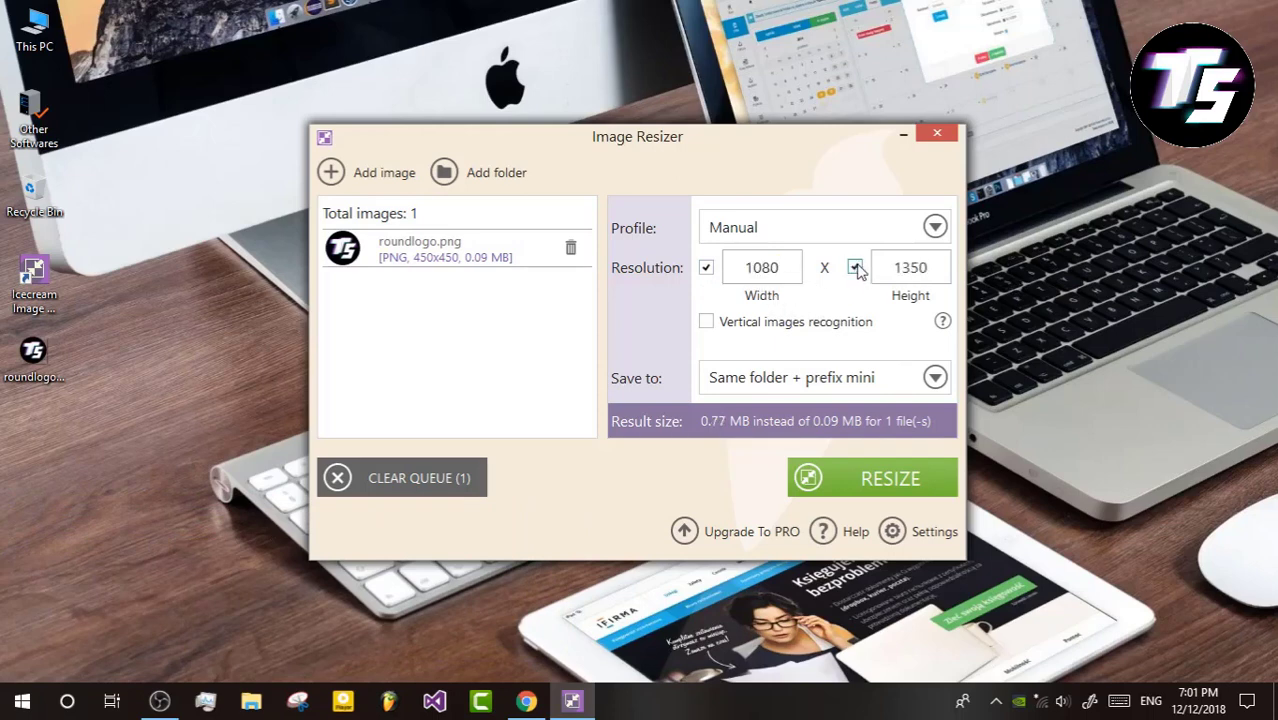
pyautogui.moveTo(742, 268); pyautogui.dragTo(809, 270)
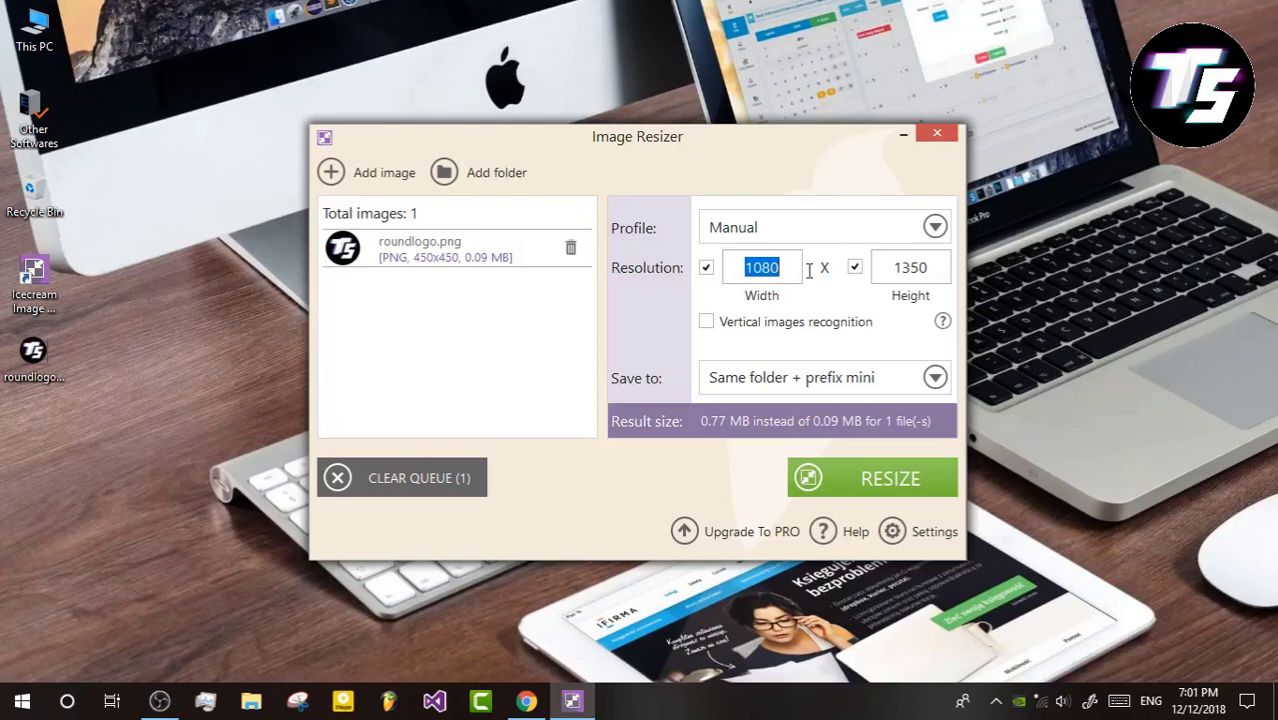
# Enter width 3000 and height 2500, leaving Vertical images recognition unchecked
pyautogui.doubleClick(901, 272)
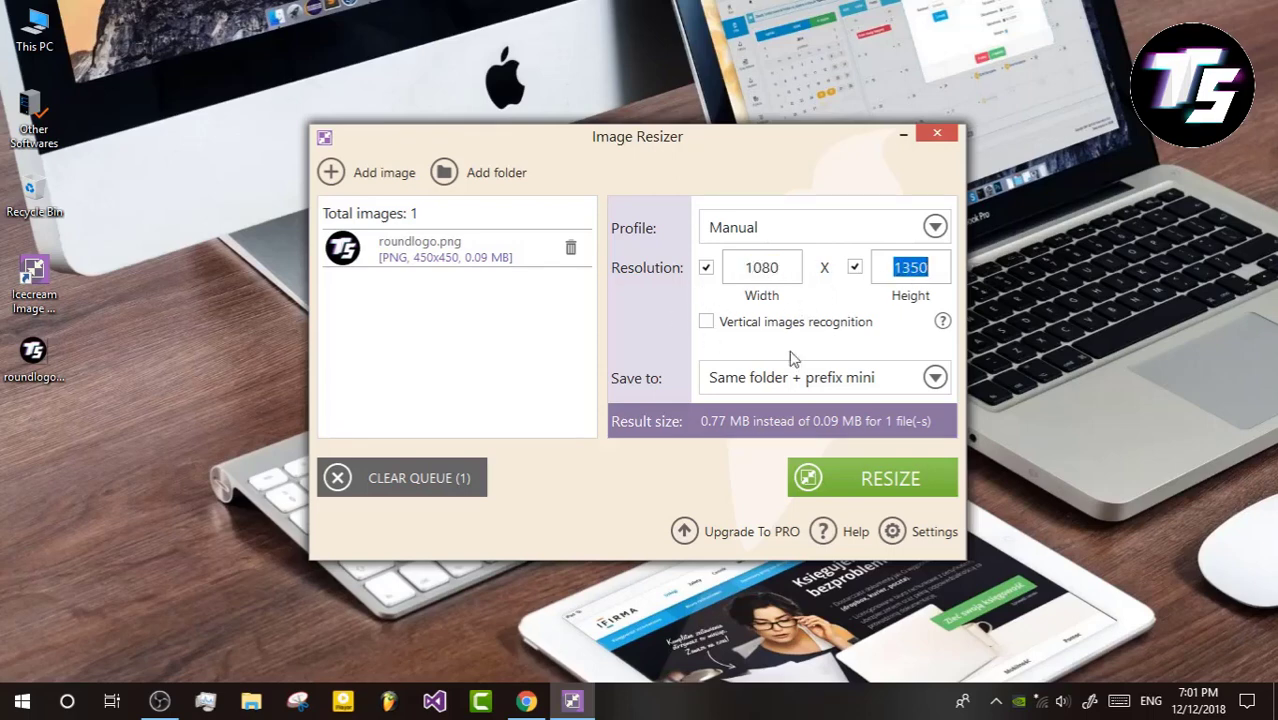
pyautogui.click(707, 323)
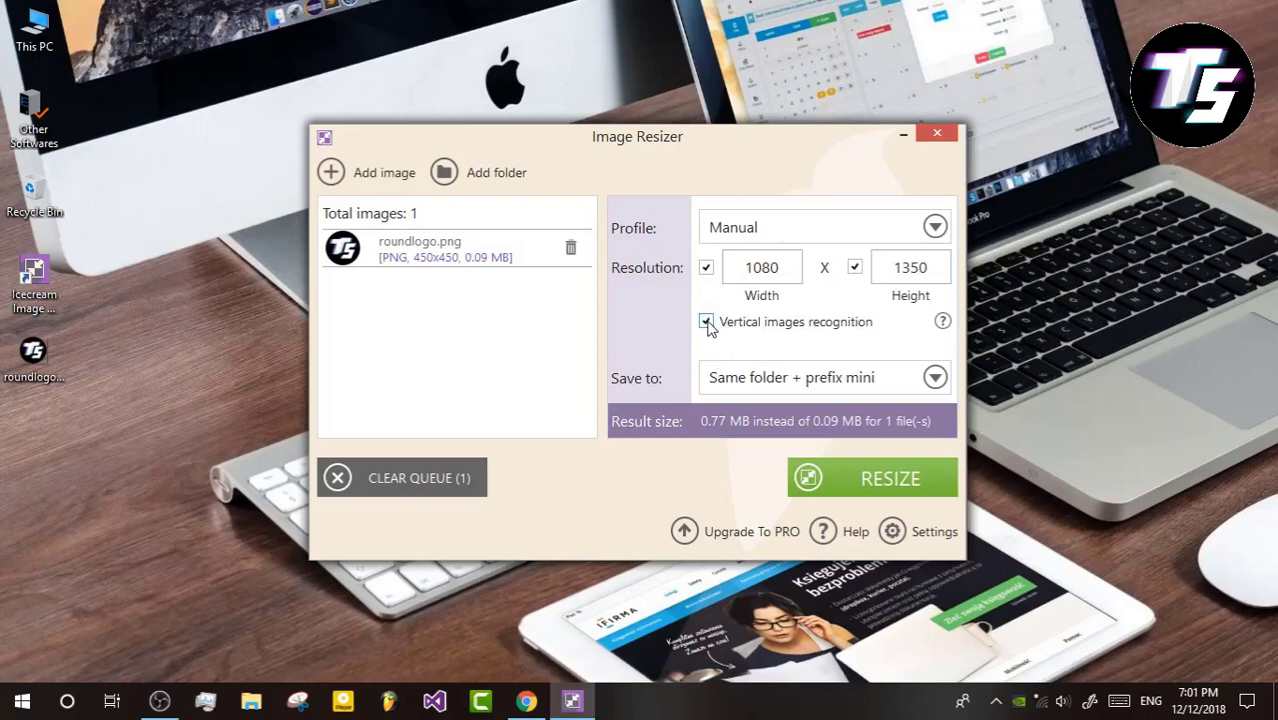
pyautogui.click(707, 323)
pyautogui.doubleClick(745, 267)
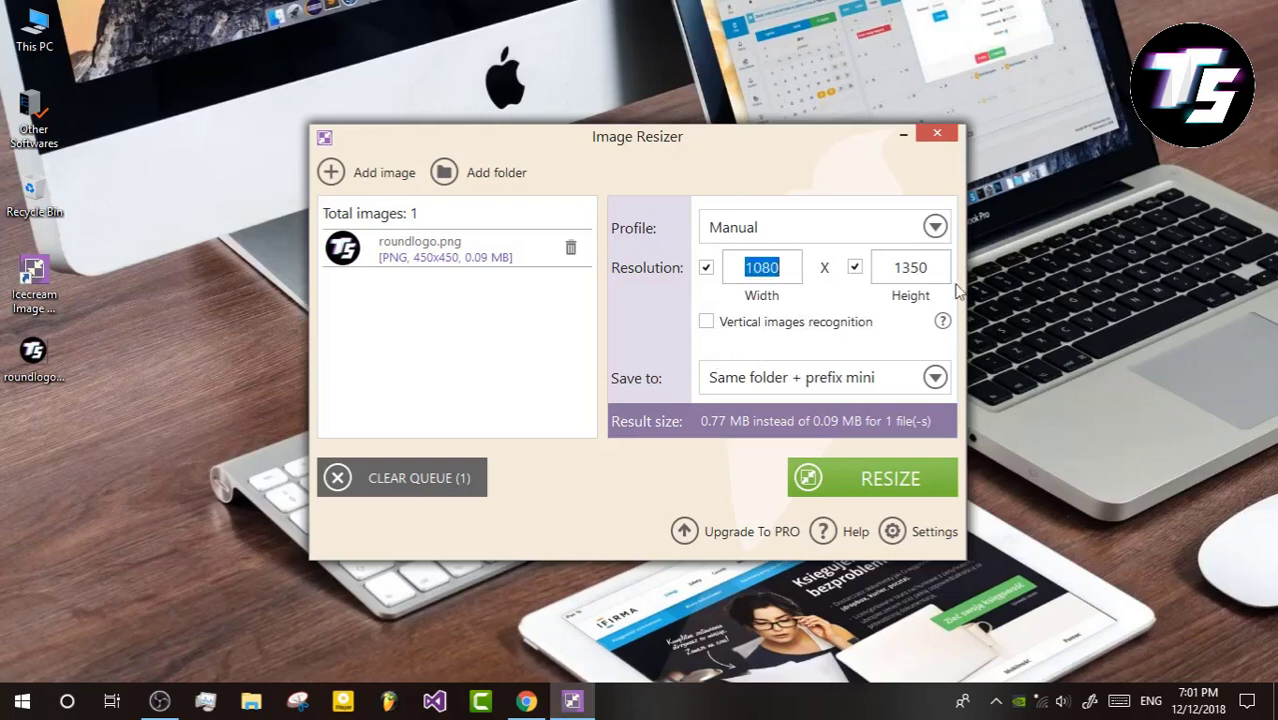
pyautogui.write('3000')
pyautogui.doubleClick(920, 264)
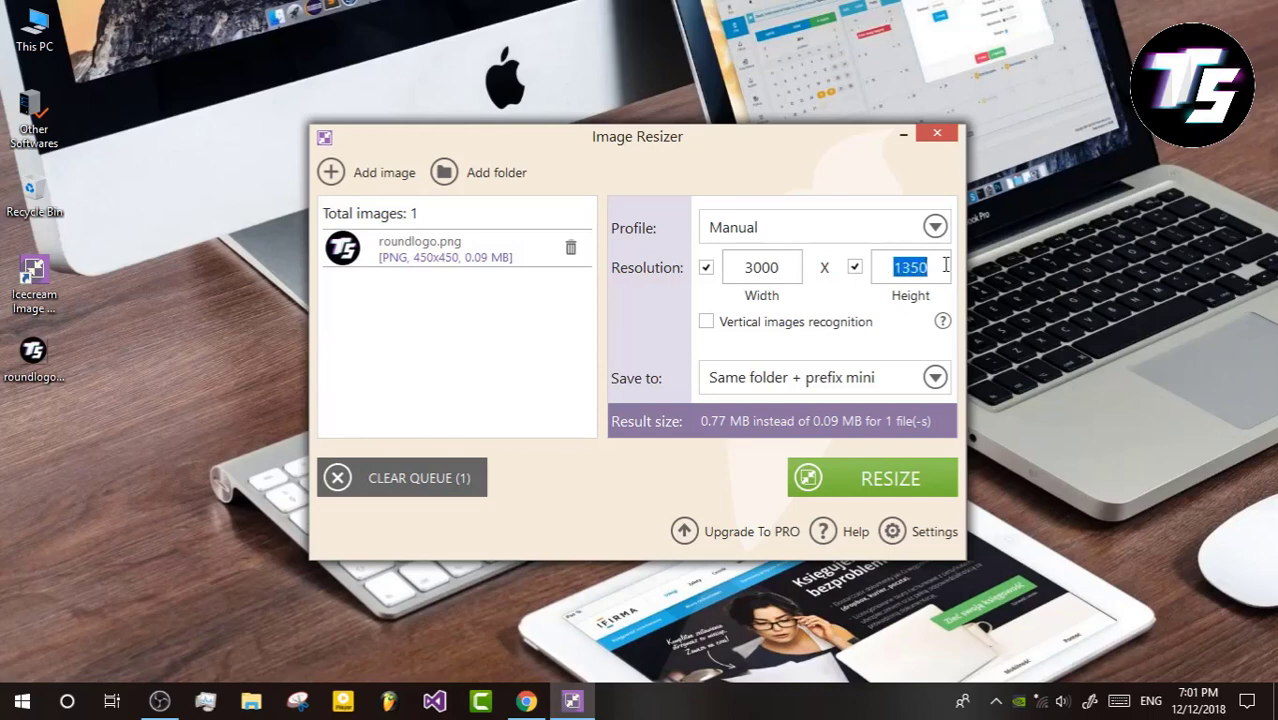
pyautogui.write('2500')
pyautogui.click(920, 380)
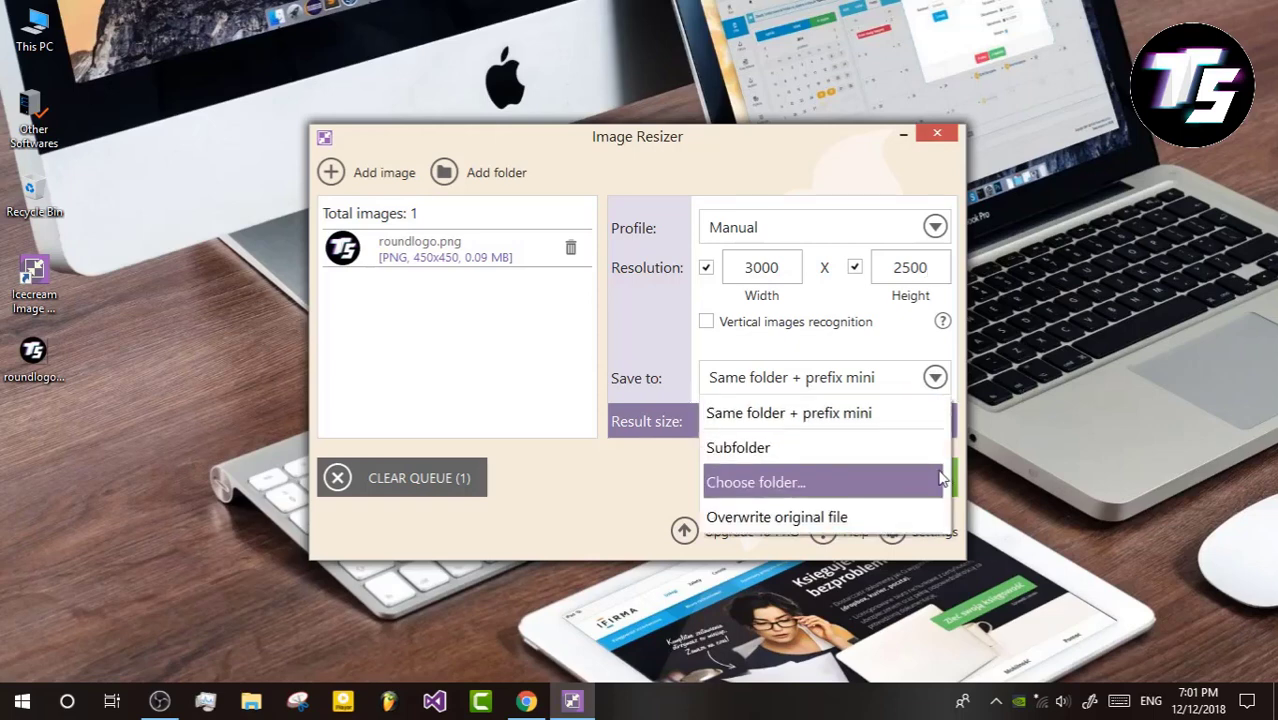
# Resize roundlogo.png to 3000x2500, saving with the 'Same folder + prefix mini' option
pyautogui.click(764, 416)
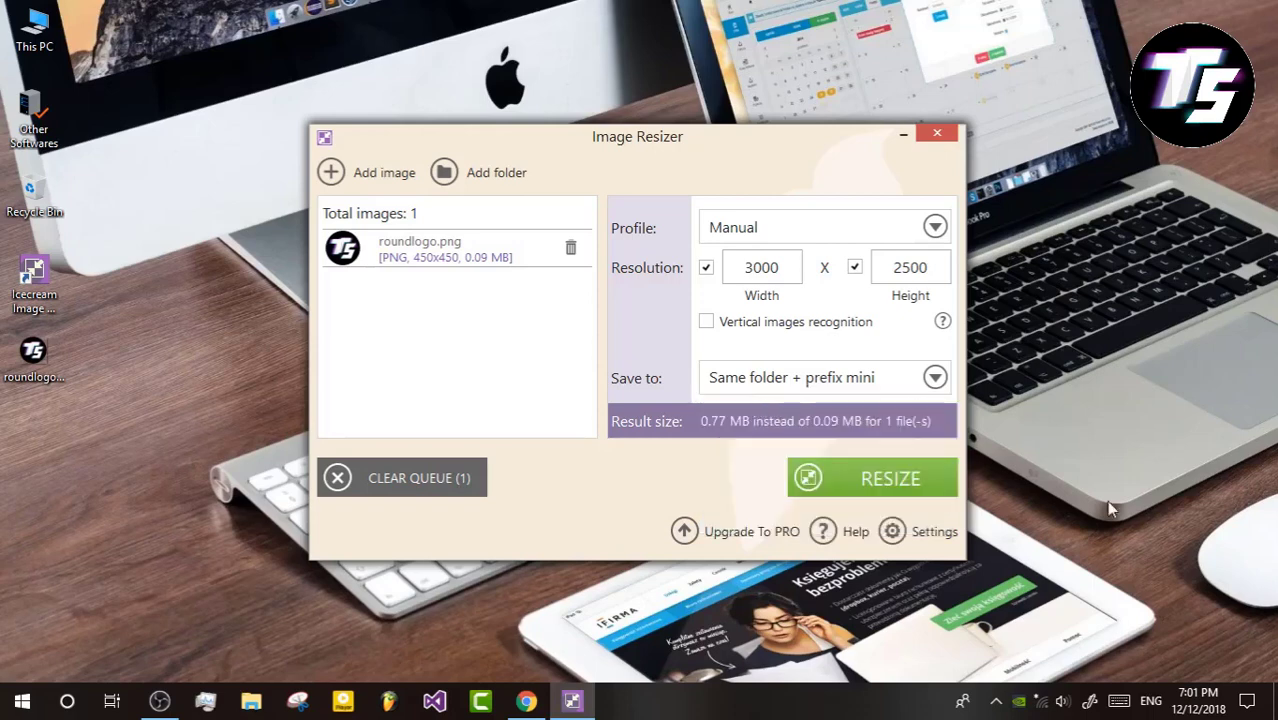
pyautogui.click(882, 480)
pyautogui.click(666, 366)
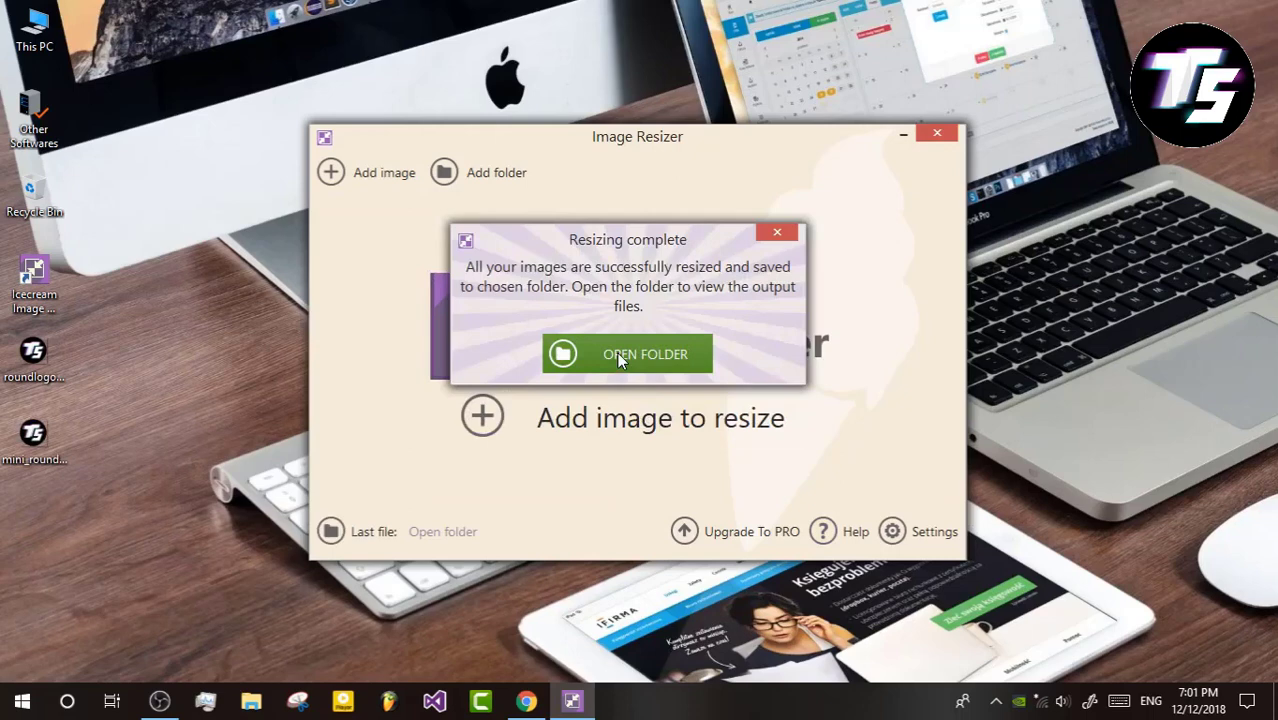
pyautogui.click(620, 358)
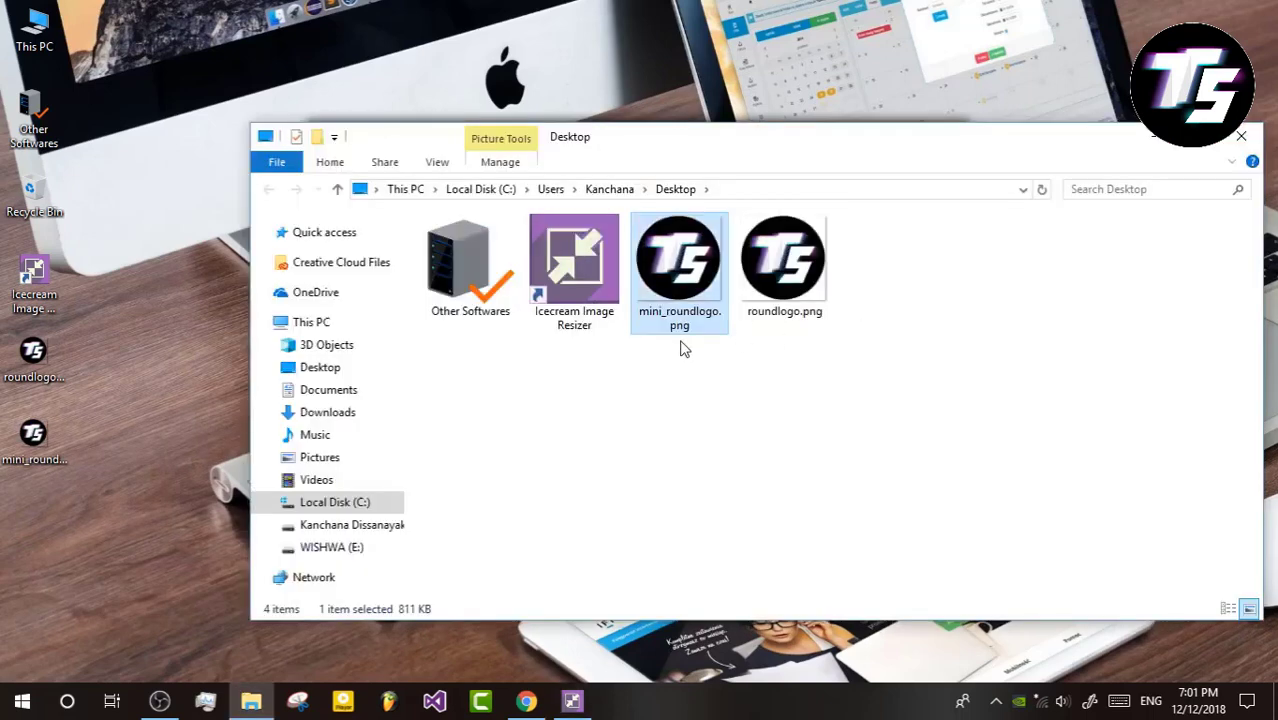
# Delete mini_roundlogo.png from the Desktop folder, confirming the permanent deletion
pyautogui.click(693, 326)
pyautogui.press('Delete')
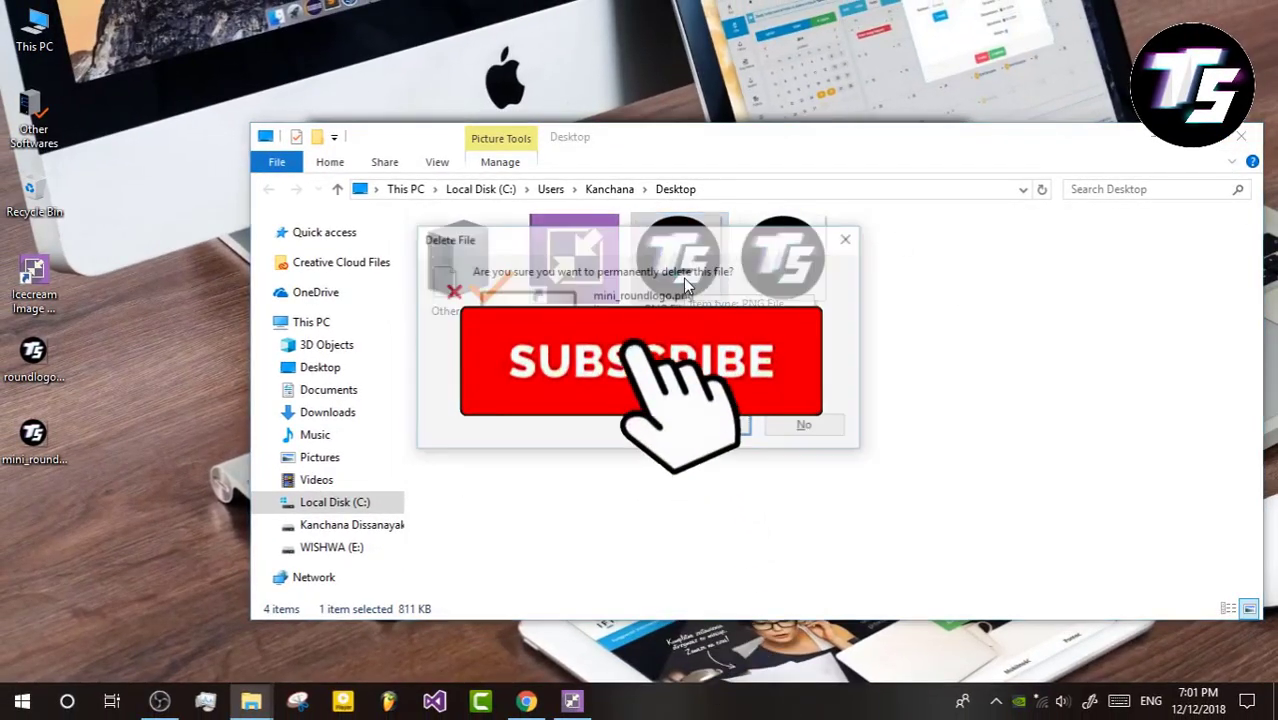
pyautogui.press('Return')
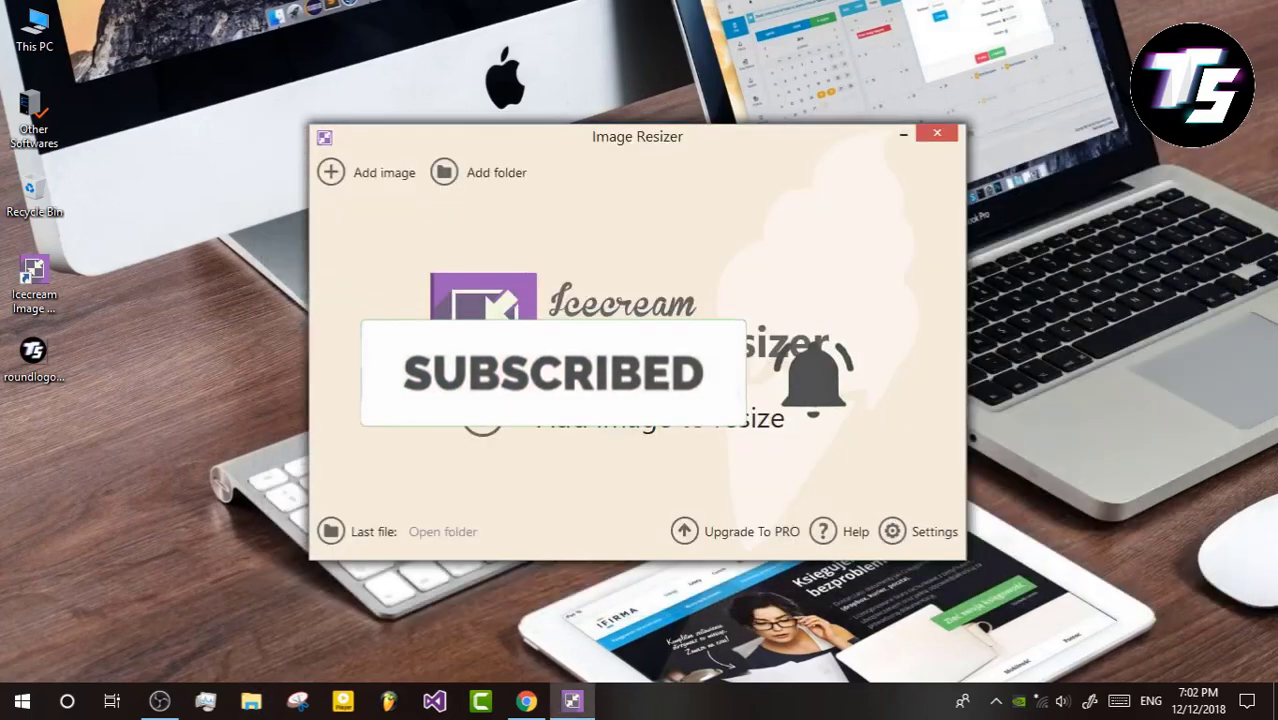
# Queue roundlogo.png from the Desktop again and bring up the Save to choices
pyautogui.click(470, 337)
pyautogui.click(622, 257)
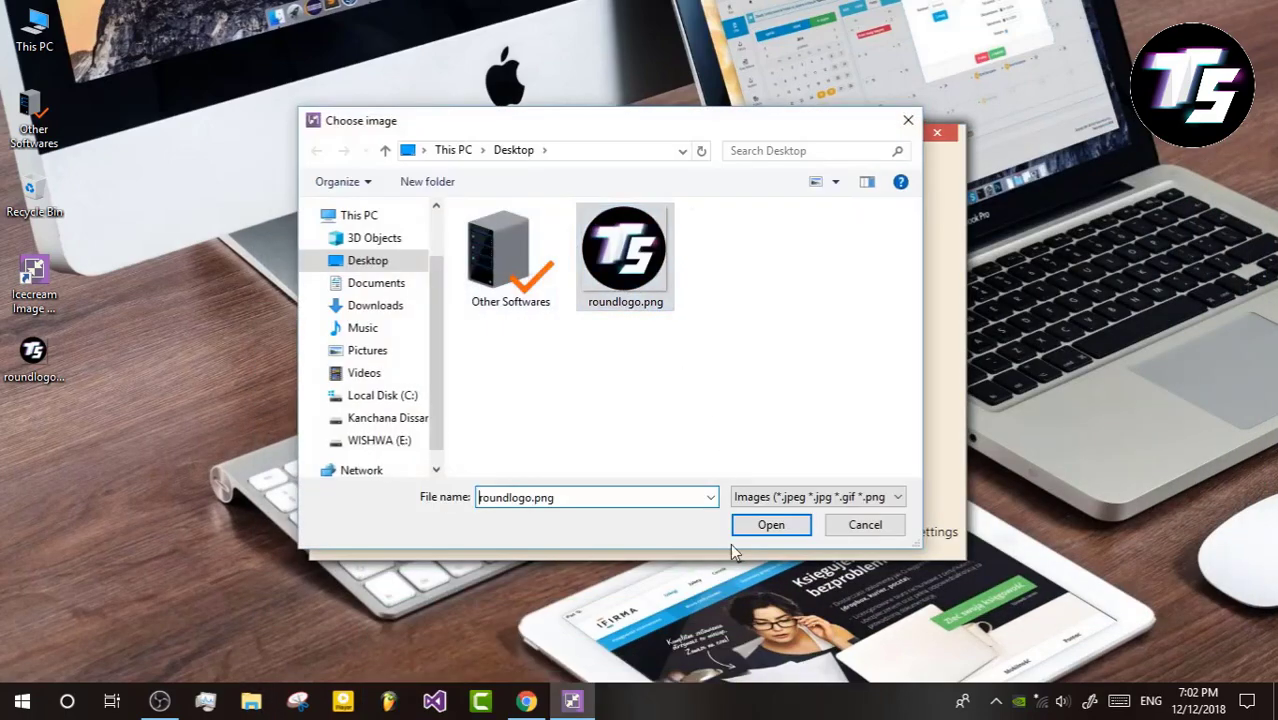
pyautogui.click(767, 522)
pyautogui.click(934, 377)
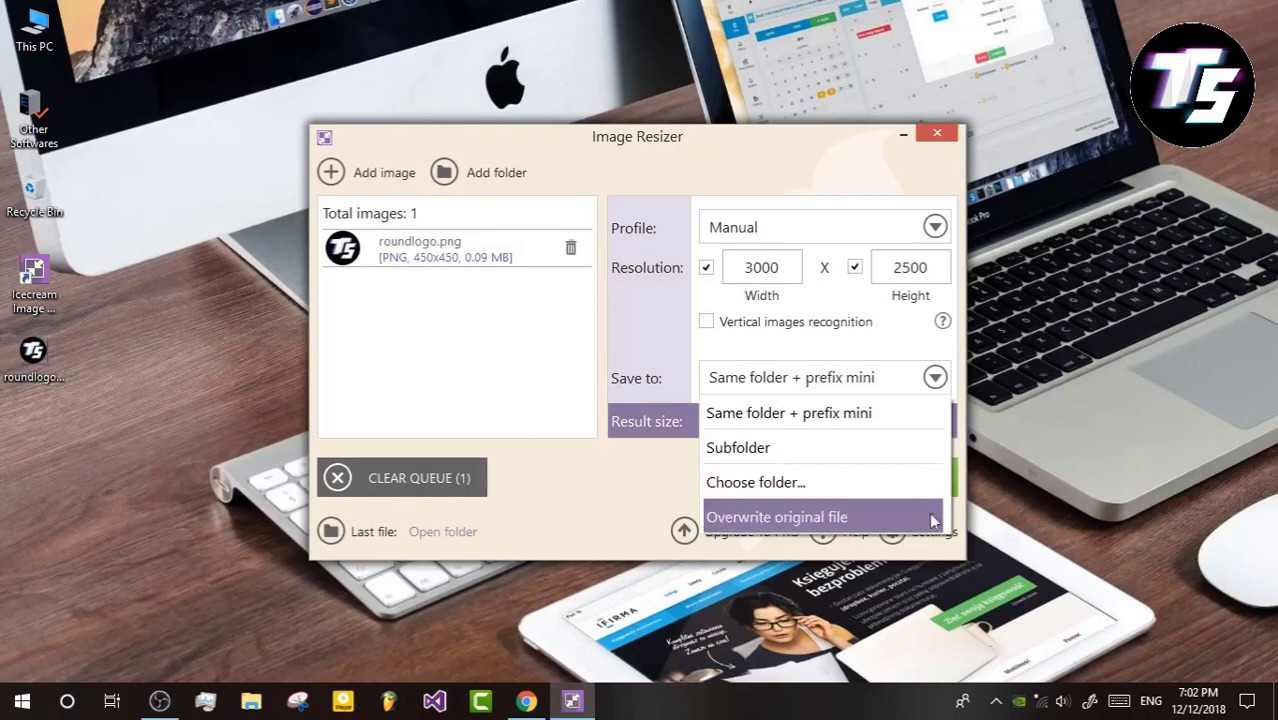
# Set the output folder to Desktop and run the resize of roundlogo.png
pyautogui.click(768, 483)
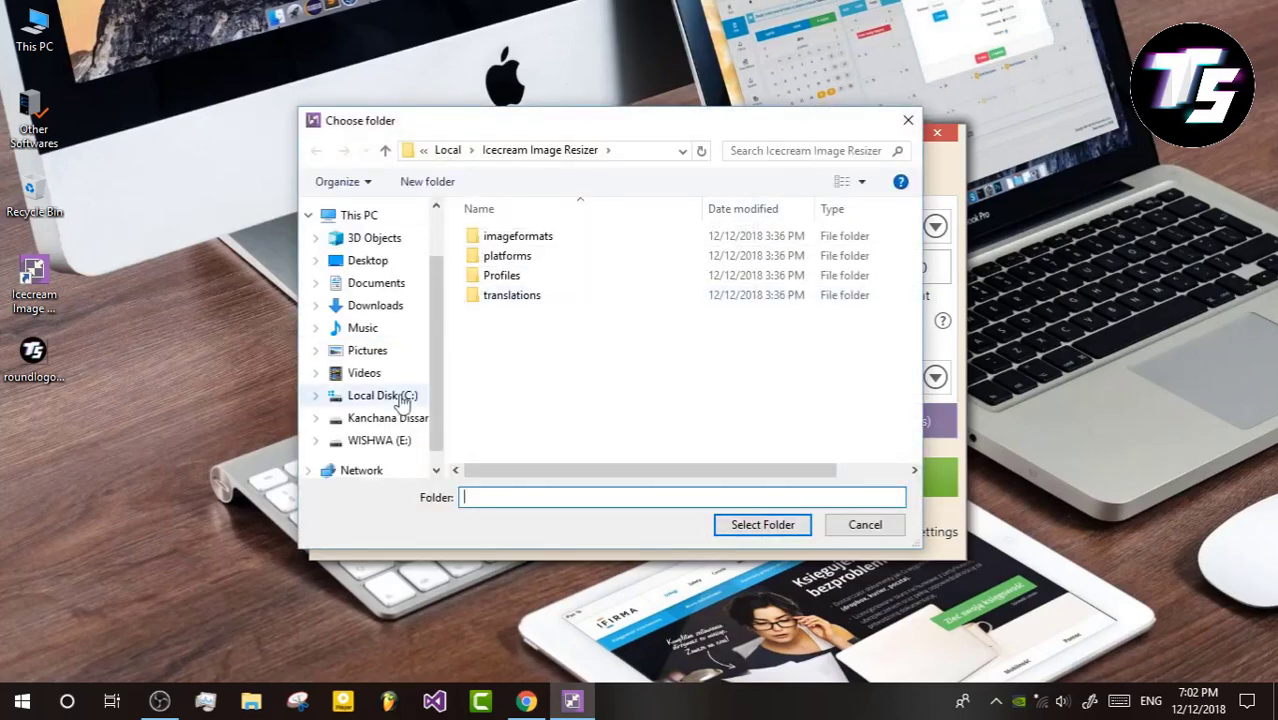
pyautogui.click(367, 263)
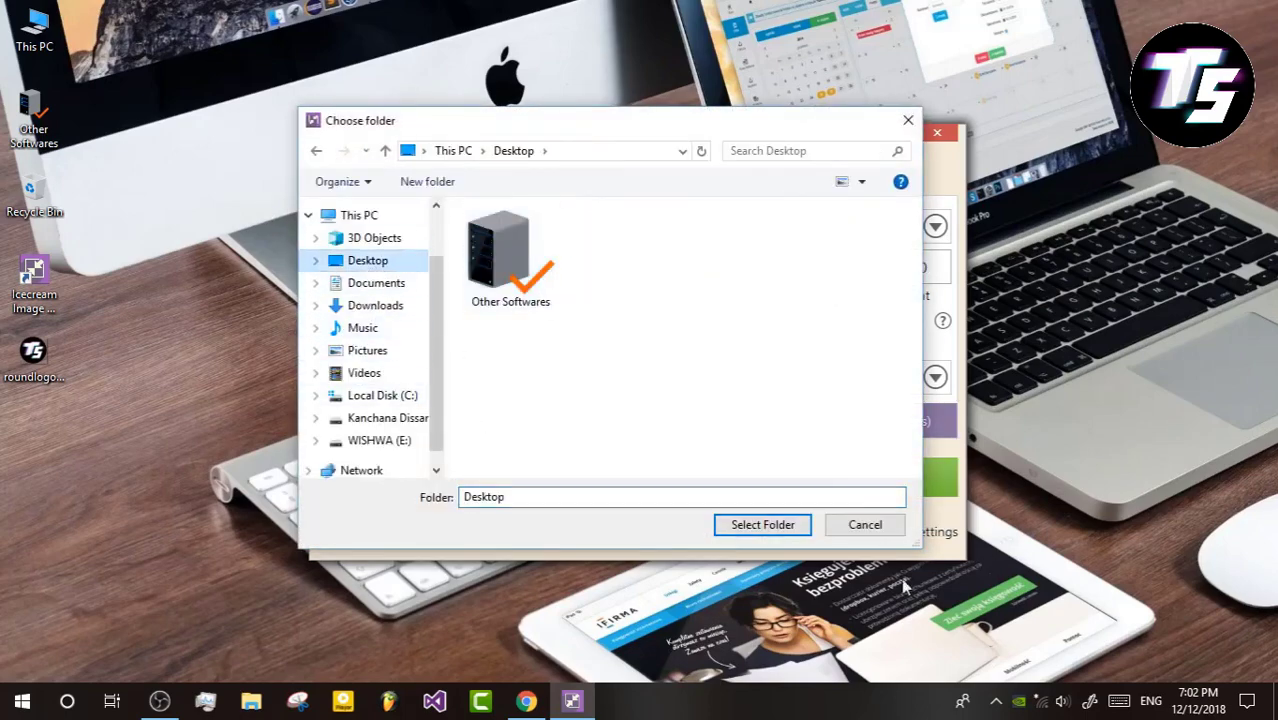
pyautogui.click(779, 528)
pyautogui.click(886, 480)
pyautogui.click(672, 358)
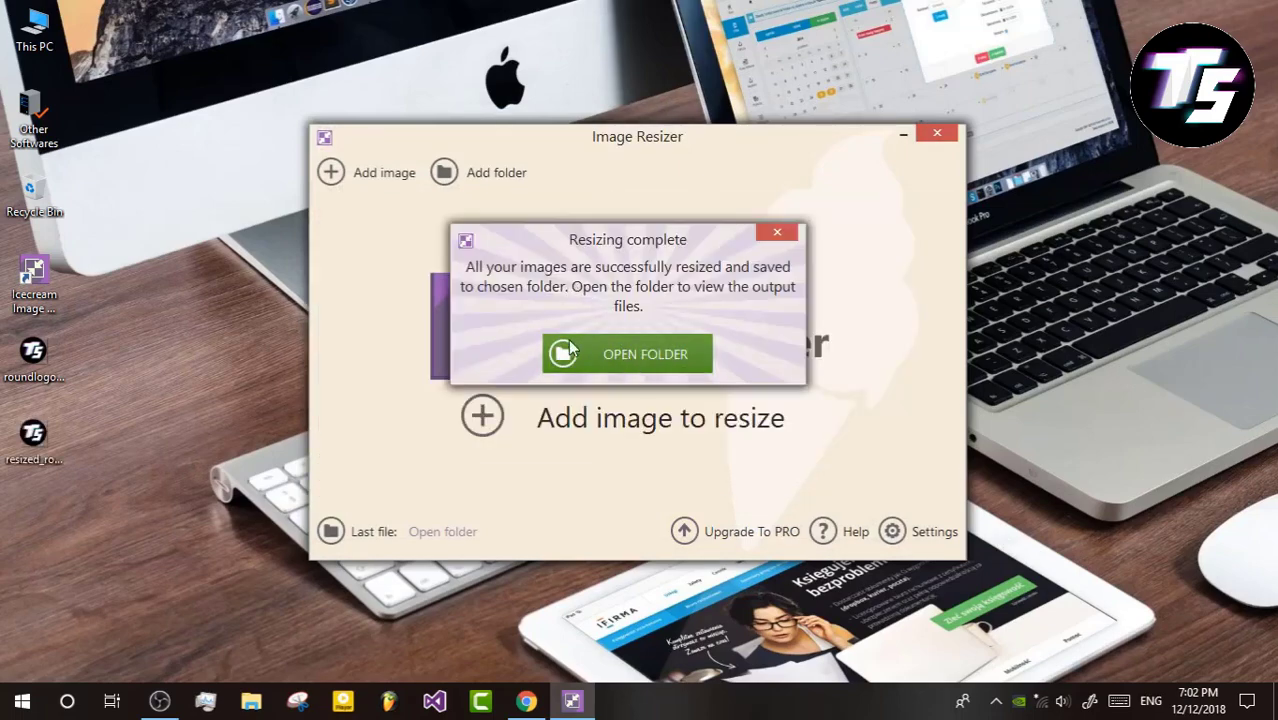
# Open the output folder and preview roundlogo.png in Photo Viewer before closing it
pyautogui.click(636, 356)
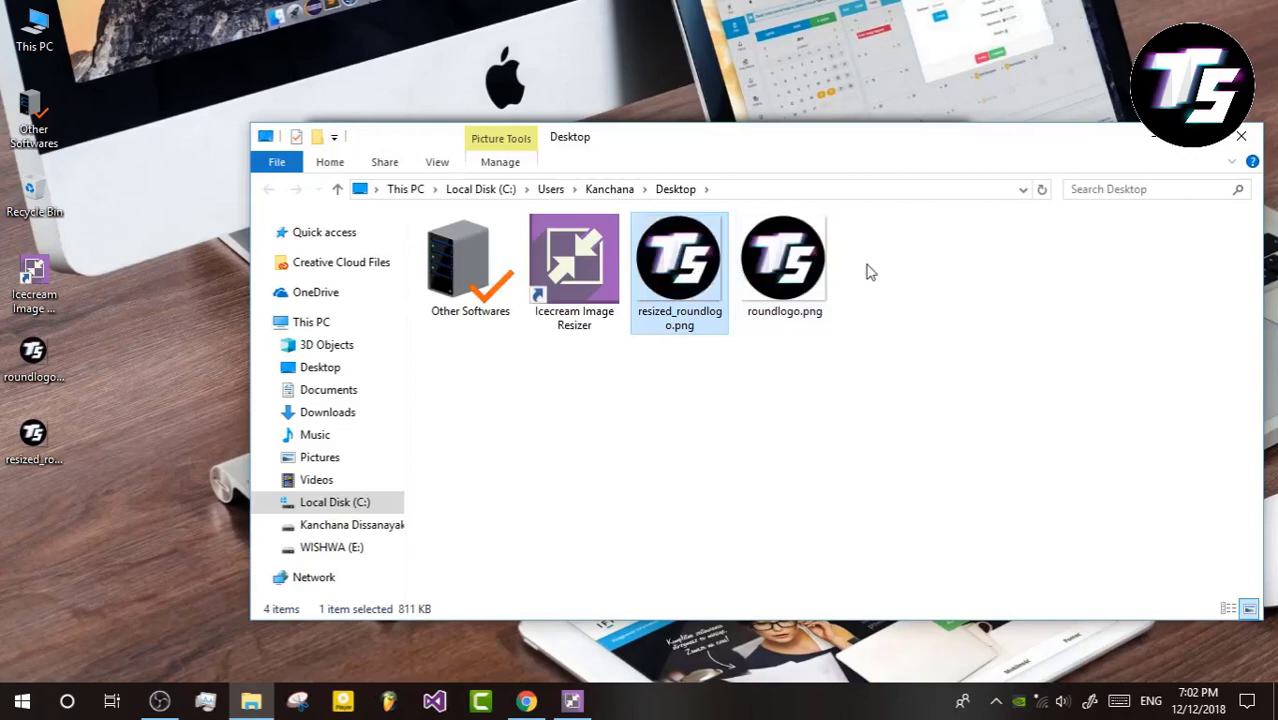
pyautogui.doubleClick(796, 270)
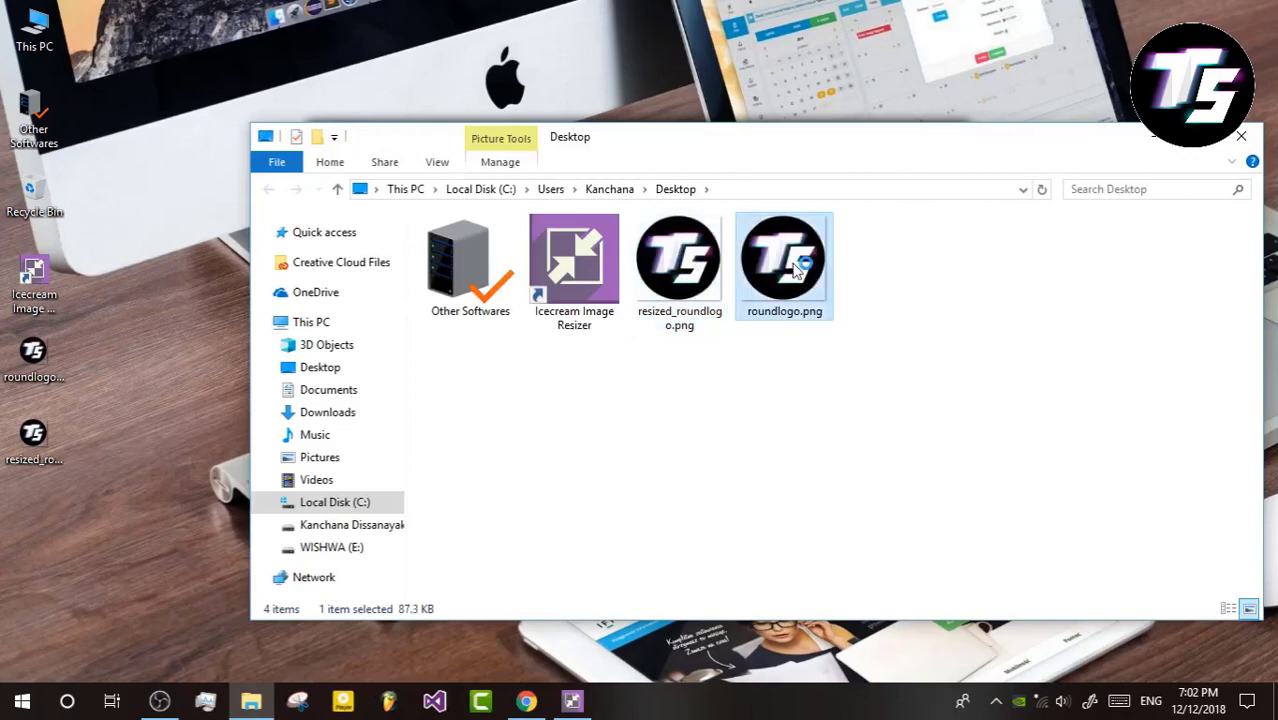
pyautogui.press('Escape')
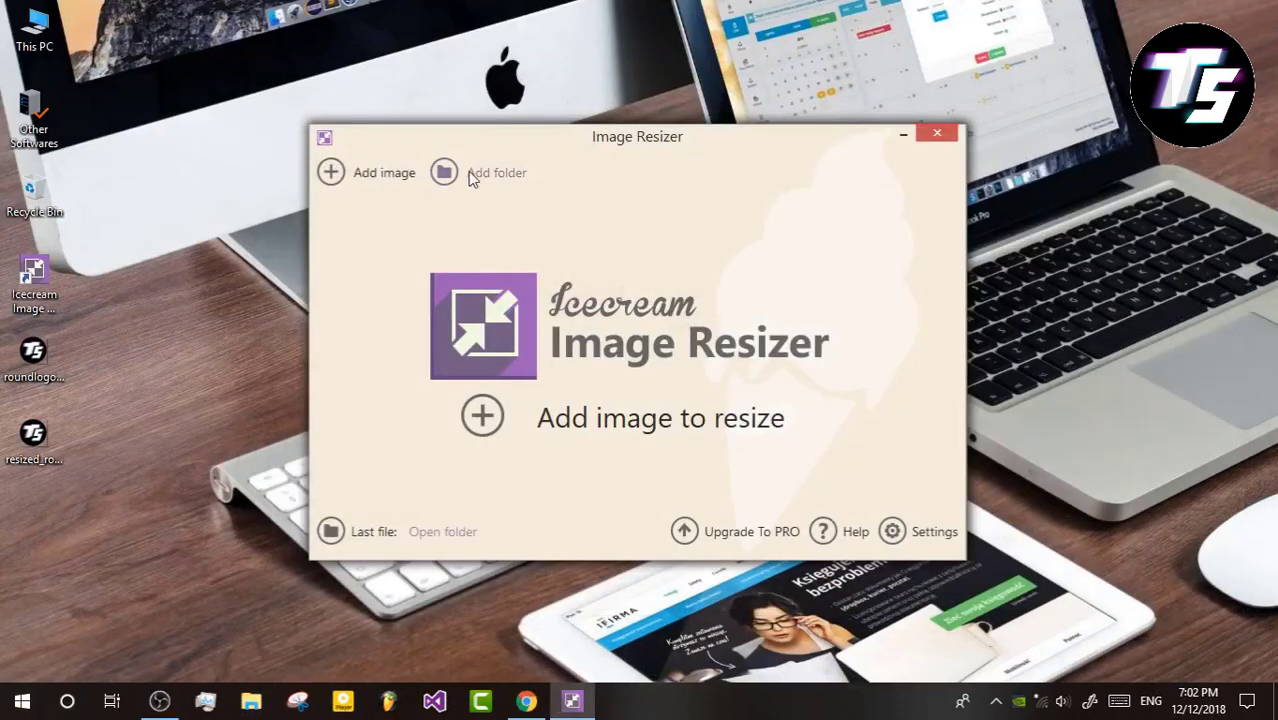
# Add the Other Softwares > My others > My LOGOs folder's images to the resize queue
pyautogui.click(492, 170)
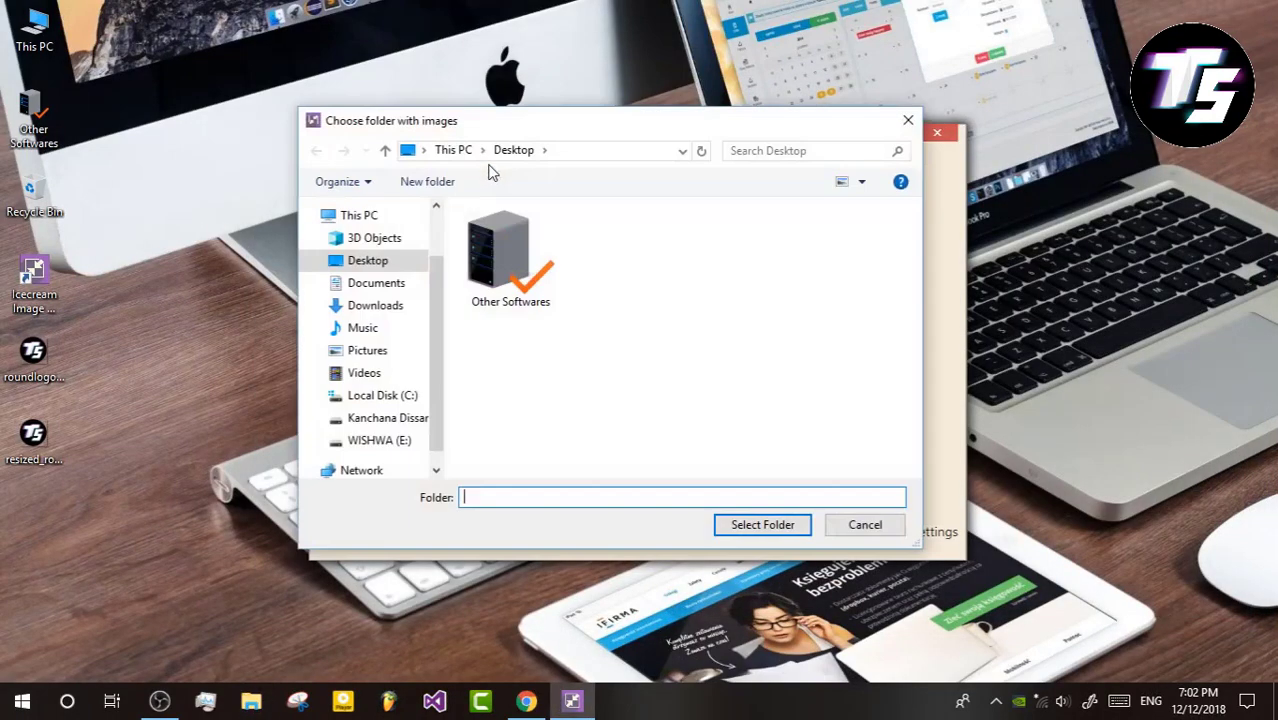
pyautogui.doubleClick(494, 251)
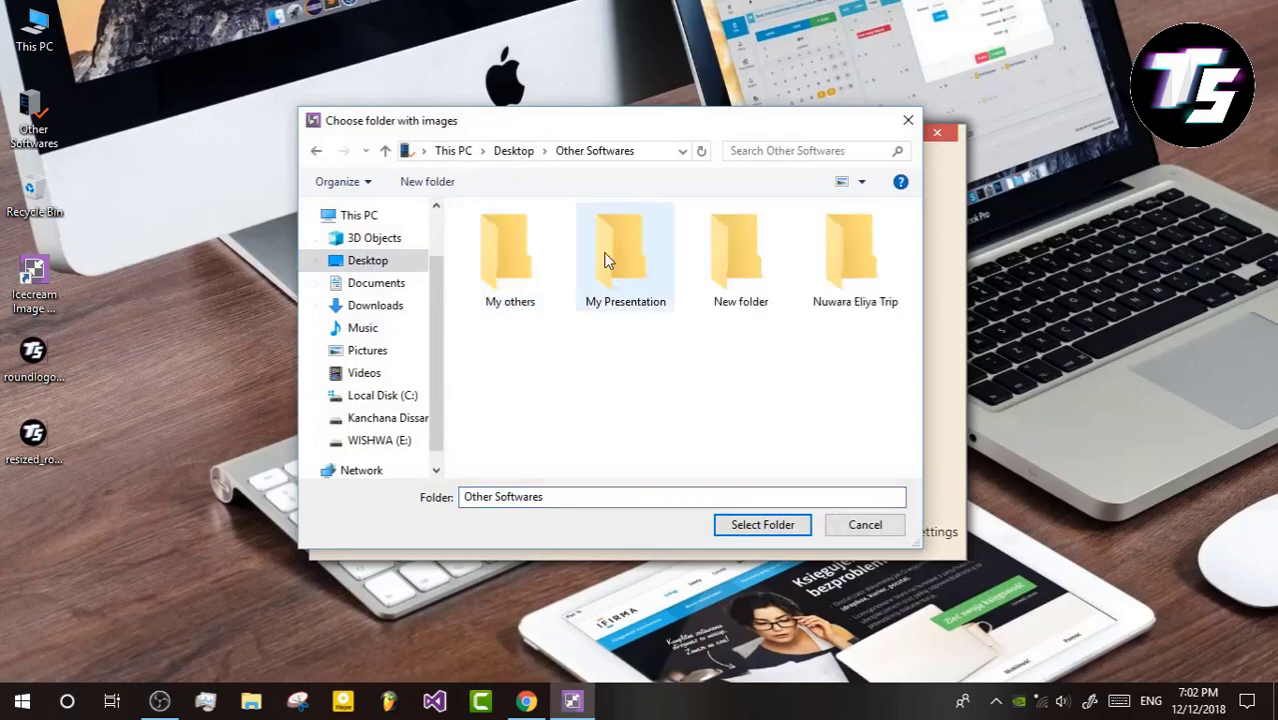
pyautogui.doubleClick(510, 252)
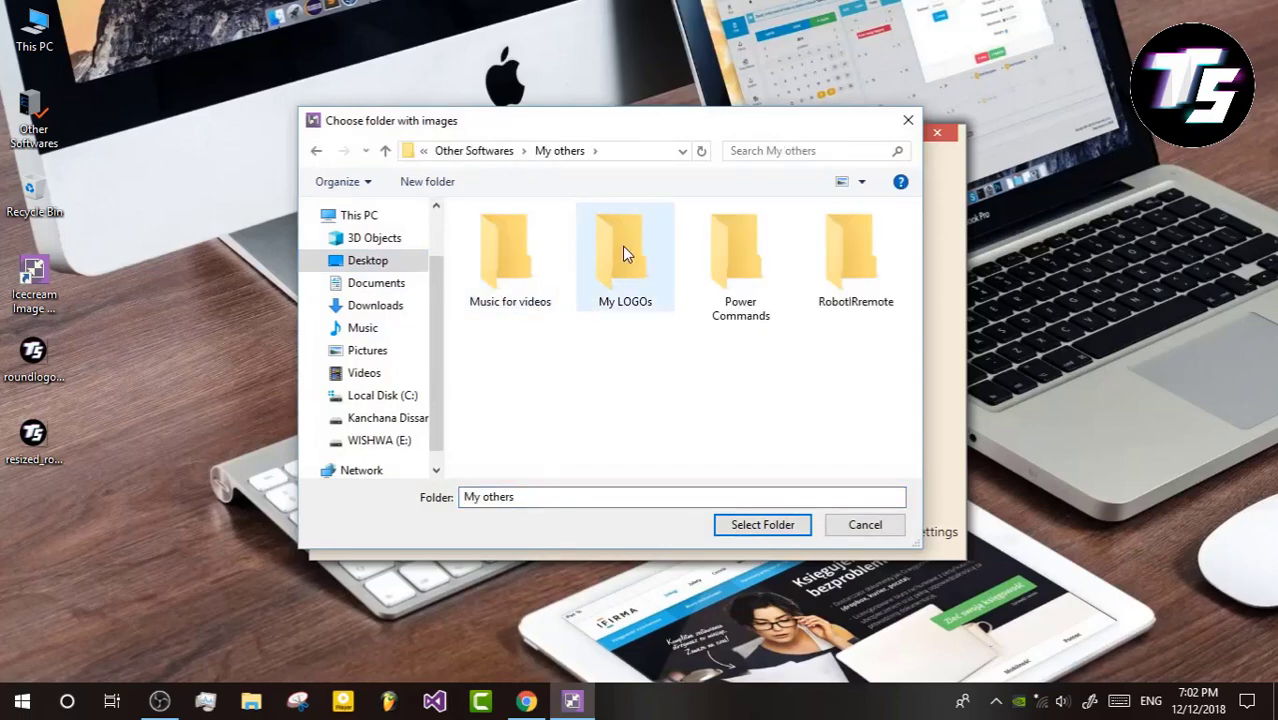
pyautogui.click(622, 248)
pyautogui.click(780, 527)
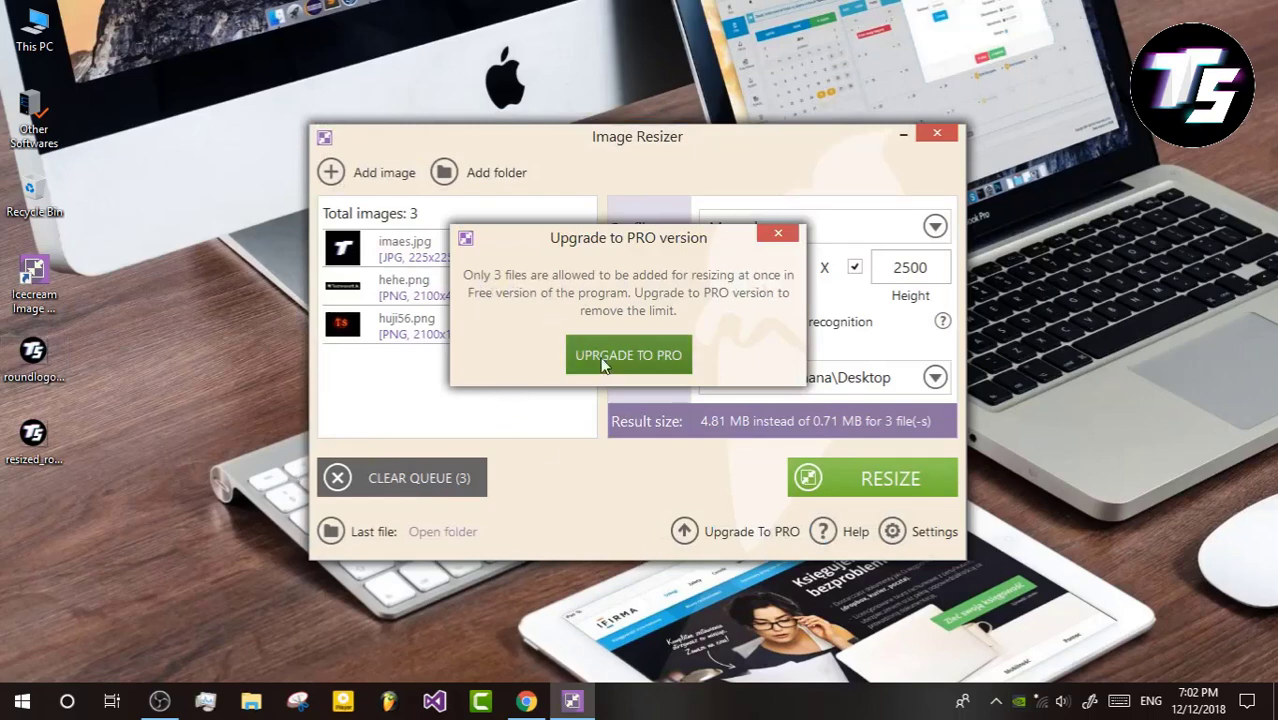
# Dismiss the upgrade notice, view the Settings screen, then close Icecream Image Resizer with Alt+F4
pyautogui.click(778, 236)
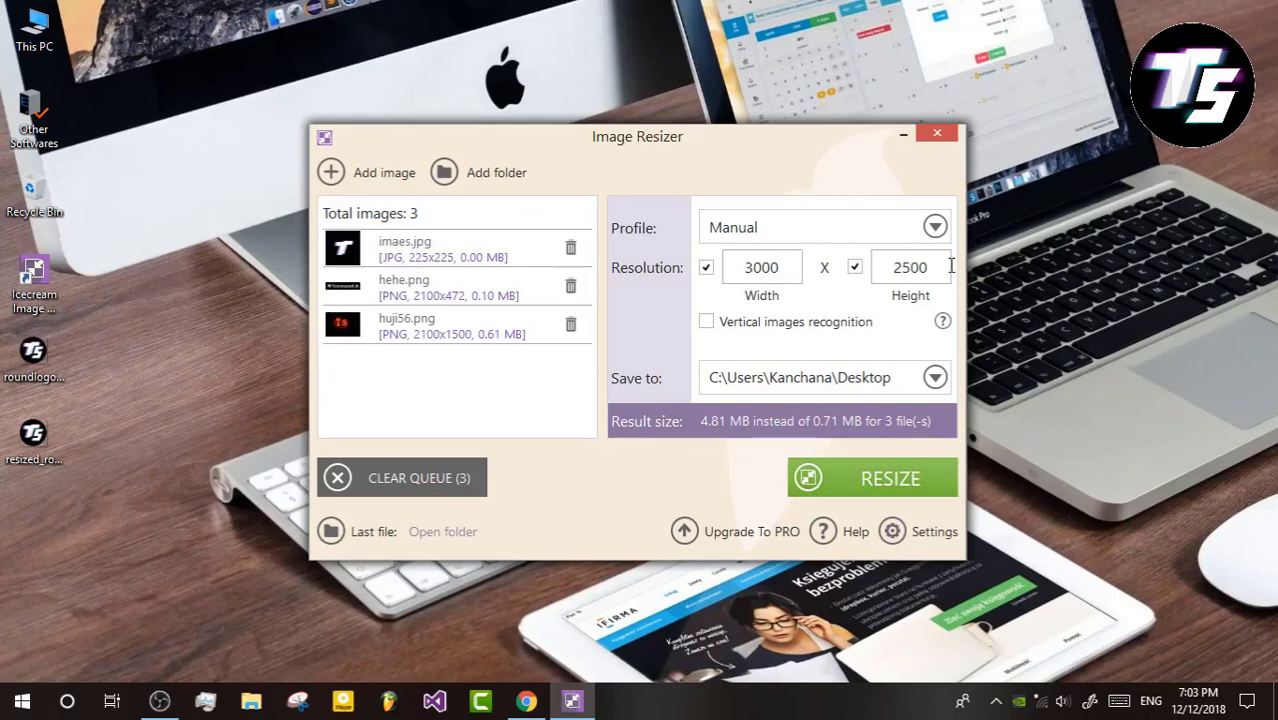
pyautogui.click(938, 534)
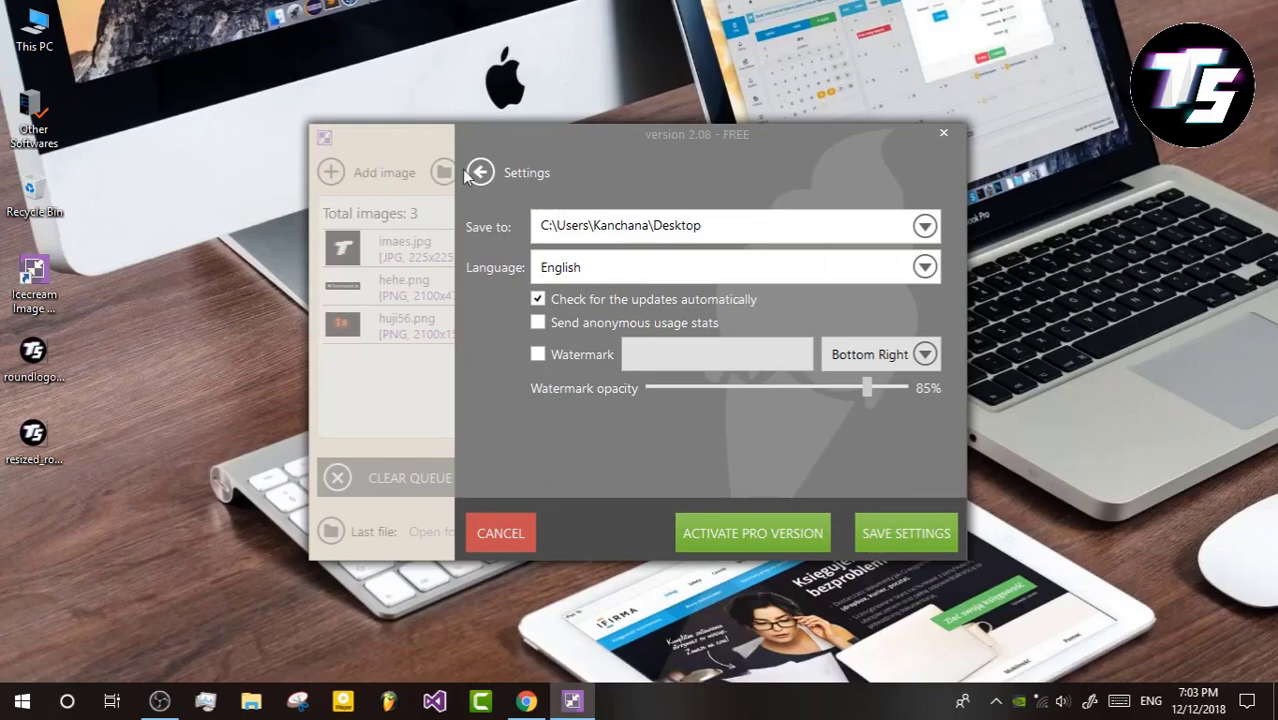
pyautogui.hotkey('alt', 'F4')
pyautogui.click(308, 174)
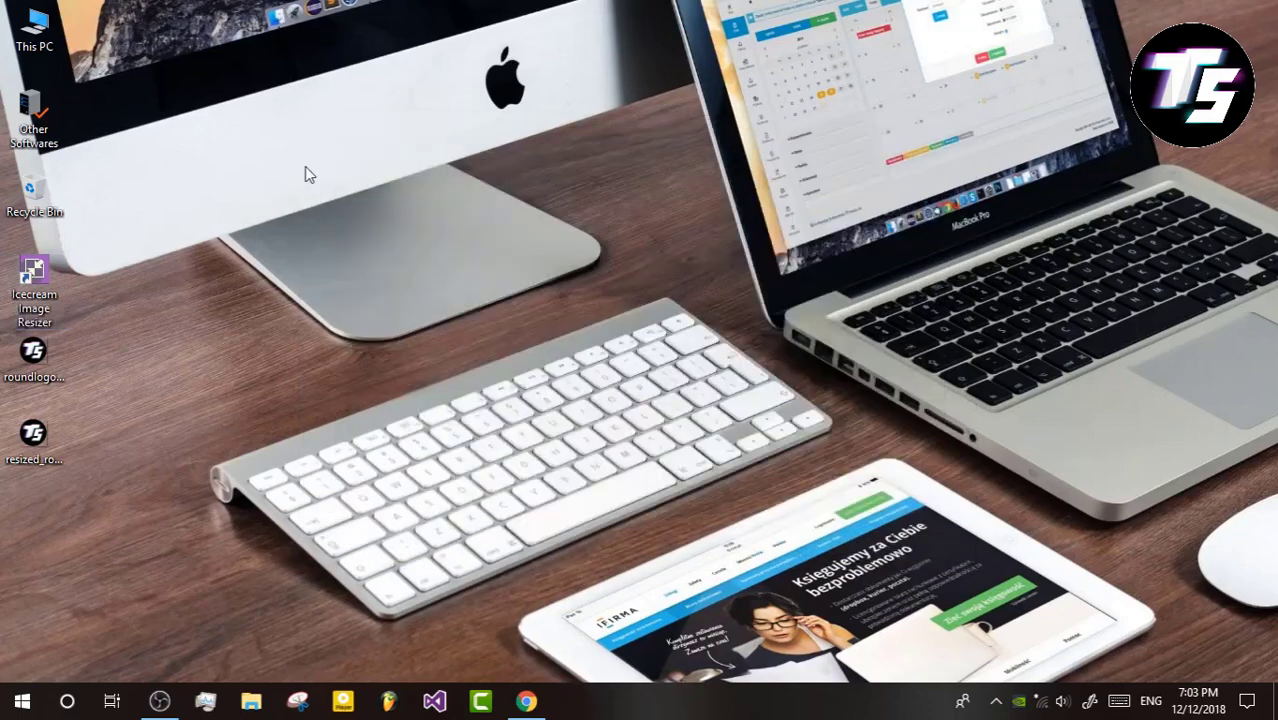